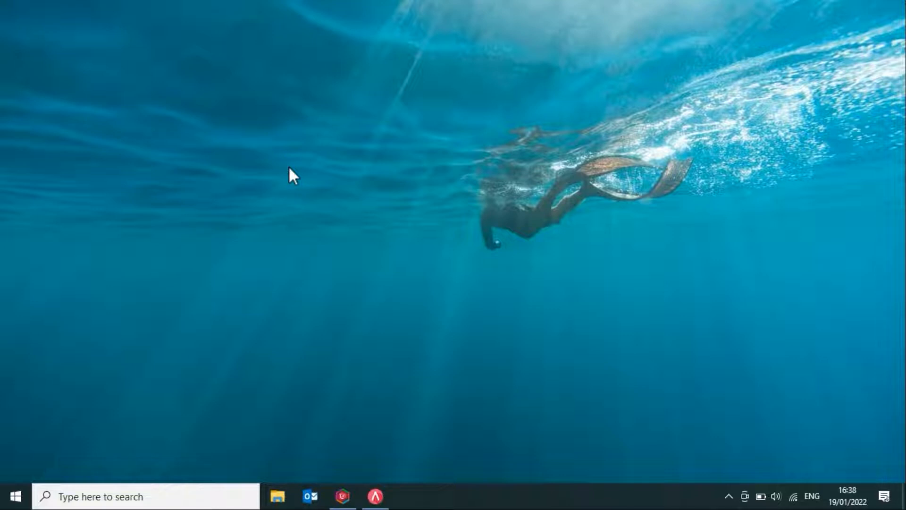
Bring up the Easy 6 item list briefly, then switch to ACCURATE 5.
click(344, 498)
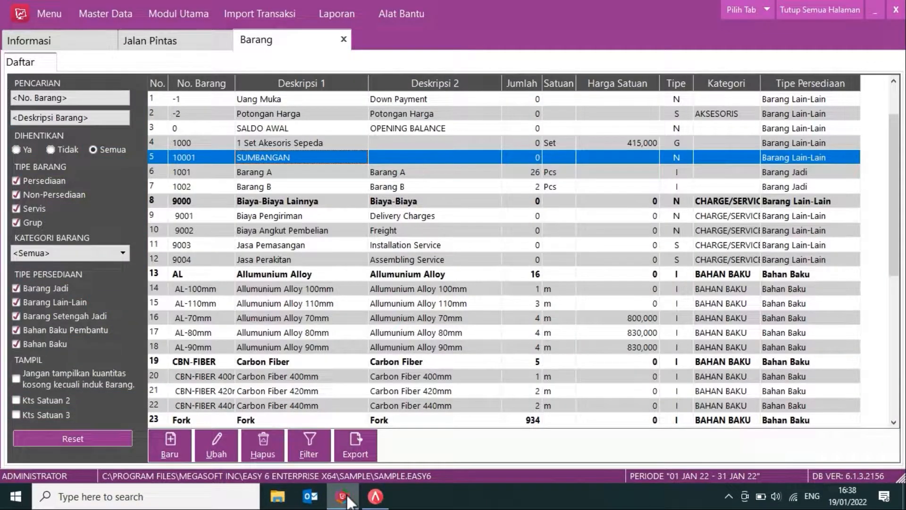
click(348, 500)
click(375, 496)
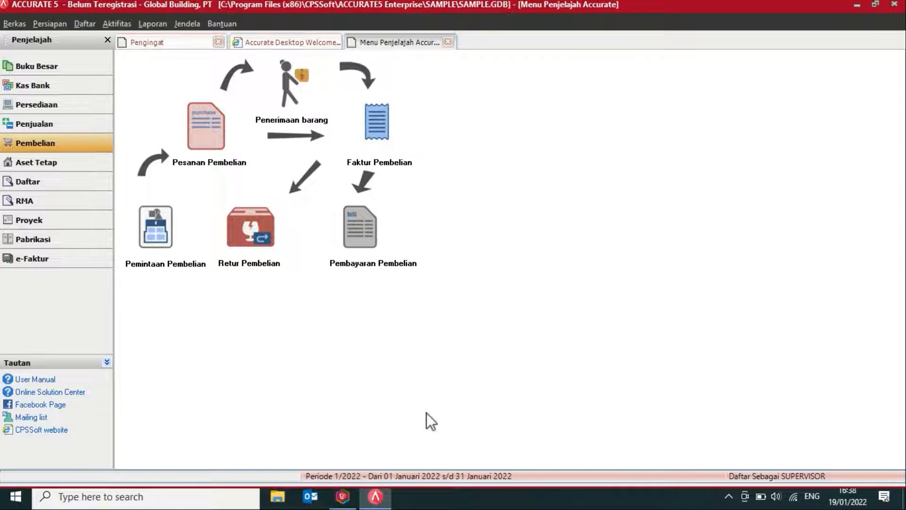
Open the inventory item list and examine its items, including Amplas Besi and Besi Beton Diameter 10mm - 12m.
click(76, 107)
click(246, 88)
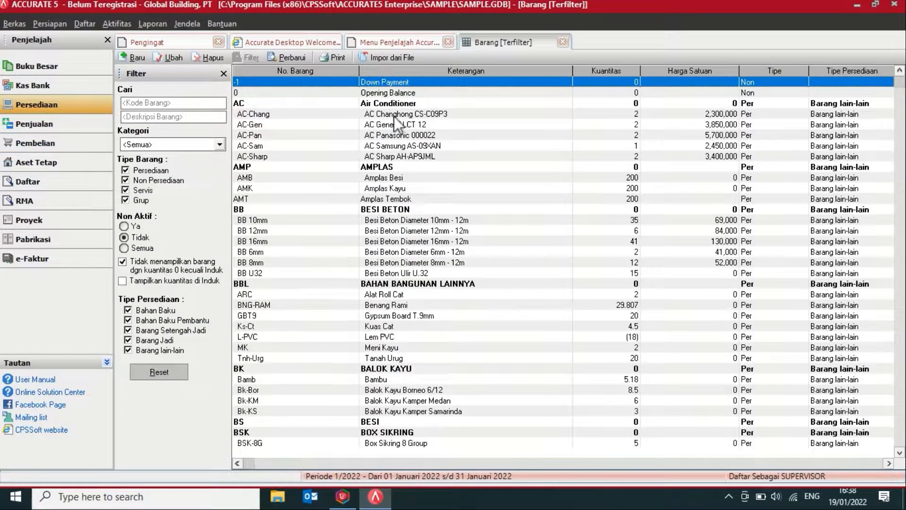
click(395, 114)
click(393, 179)
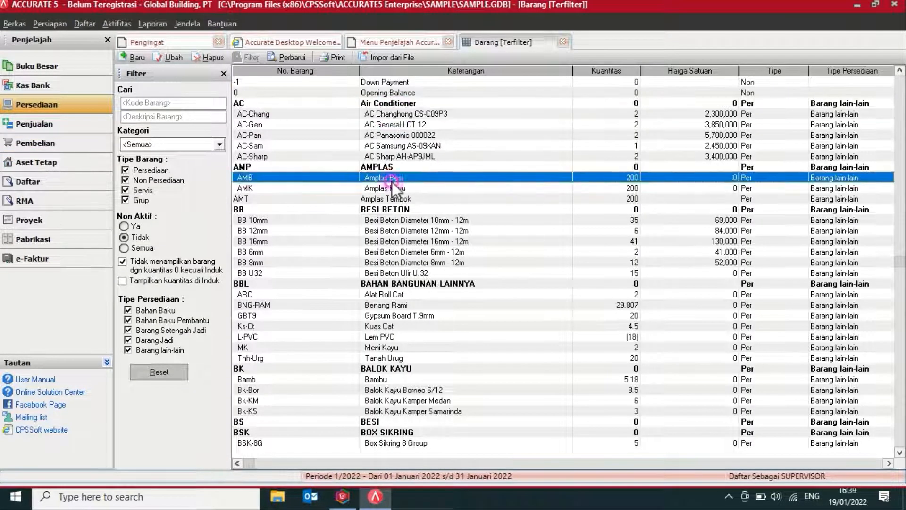
click(394, 220)
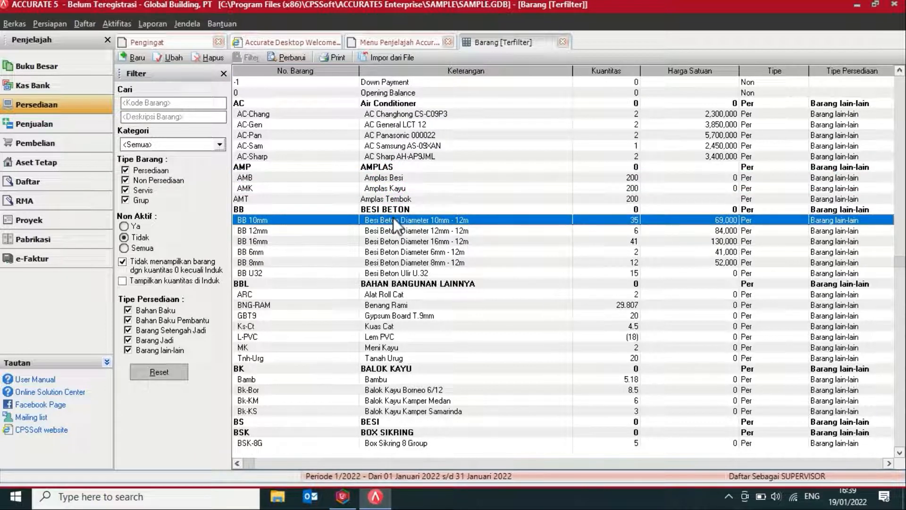
Create a purchase requisition for item 10001 Botol with a quantity of 10.
click(59, 146)
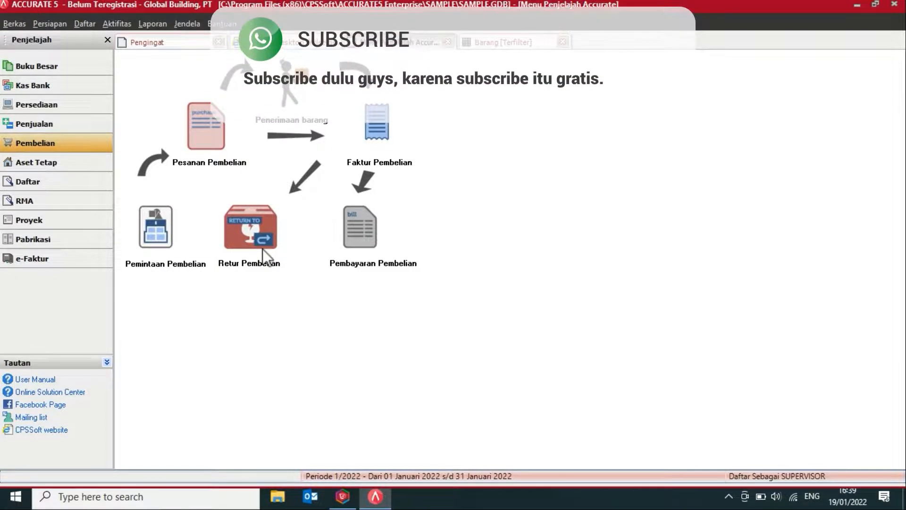
click(146, 225)
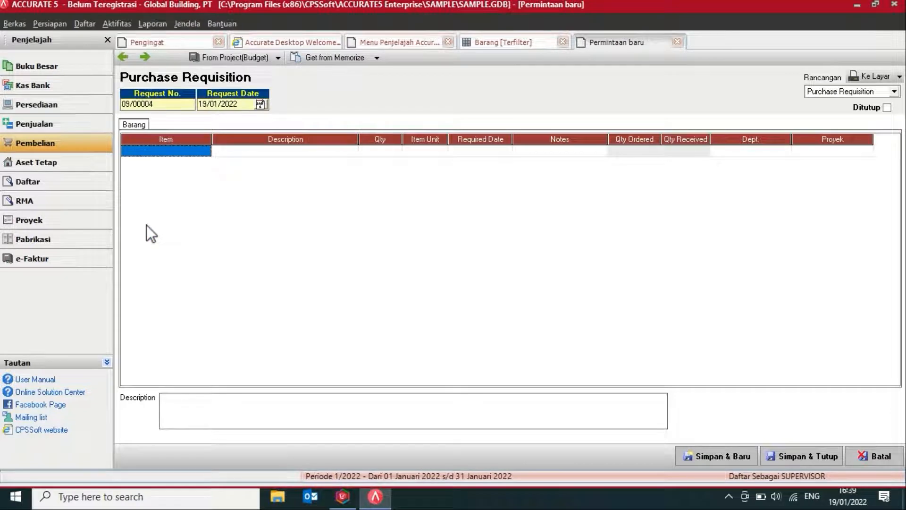
double_click(191, 150)
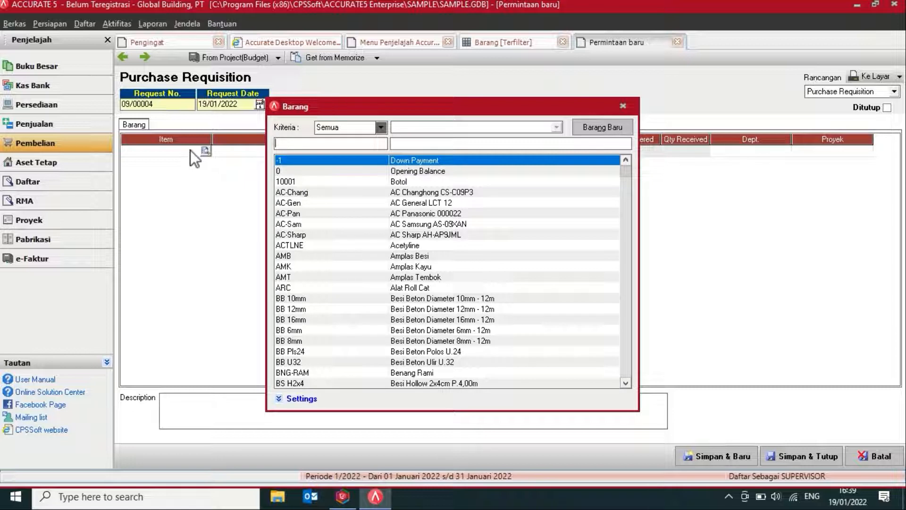
click(421, 298)
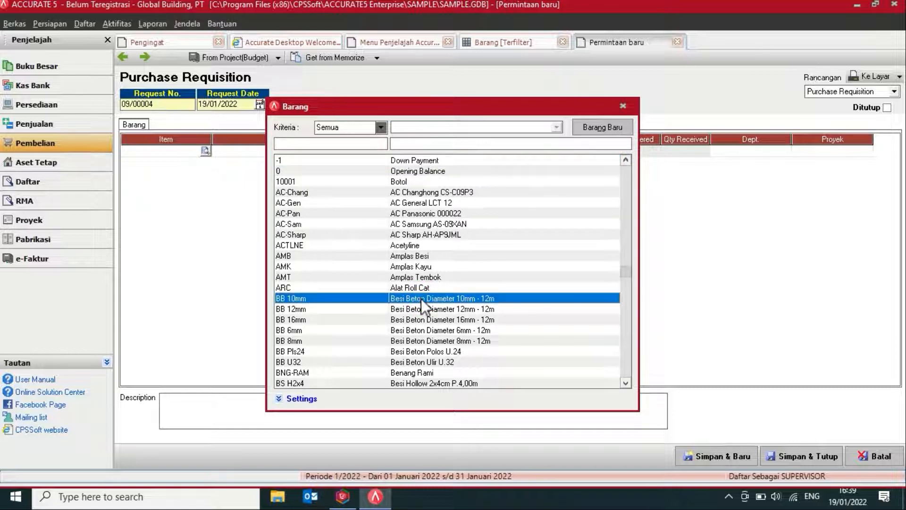
click(401, 180)
double_click(402, 183)
click(384, 147)
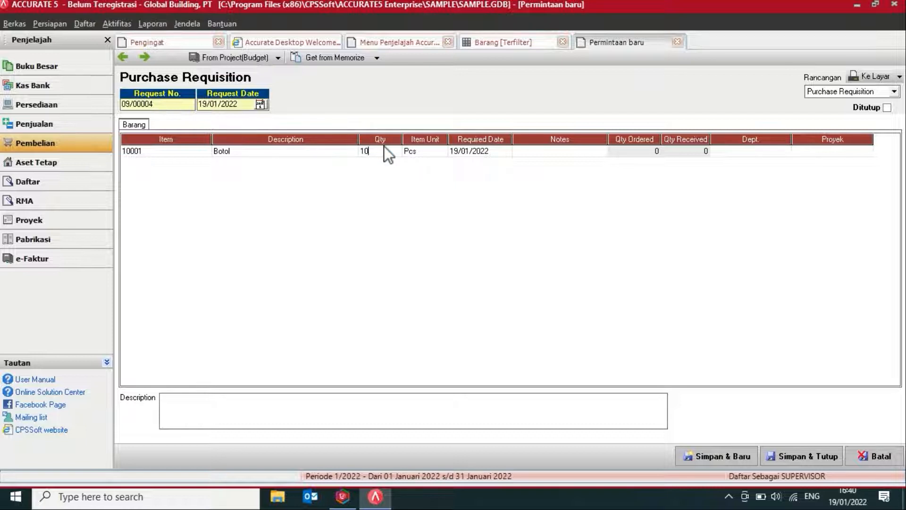
click(548, 150)
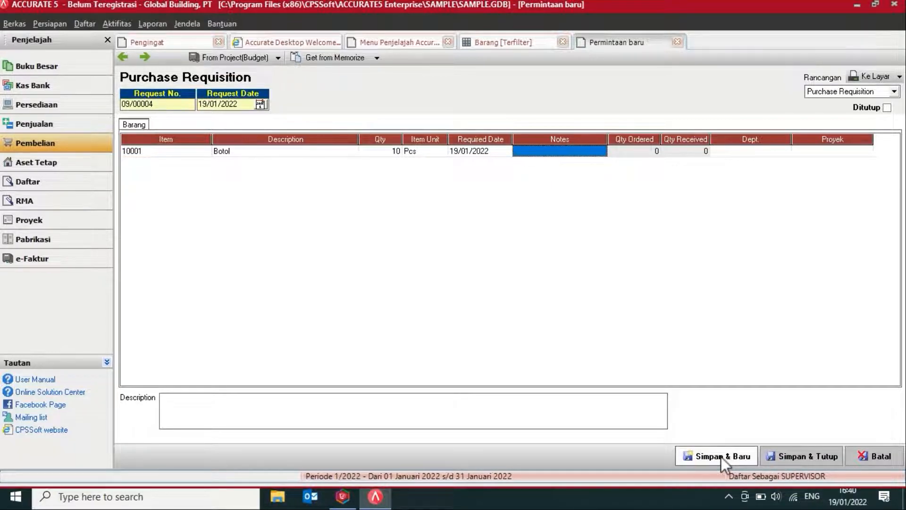
Preview the purchase requisition's printout, close the preview, and save the requisition with a new blank form.
click(863, 75)
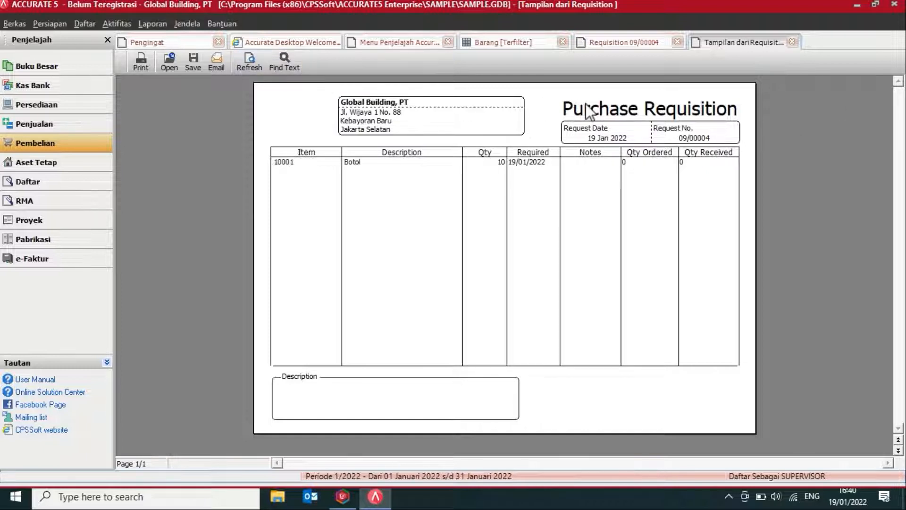
click(793, 42)
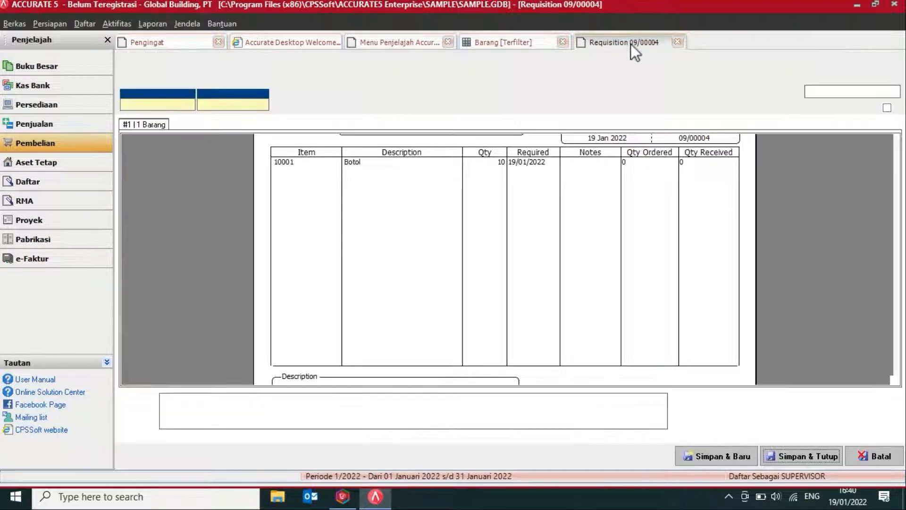
click(718, 458)
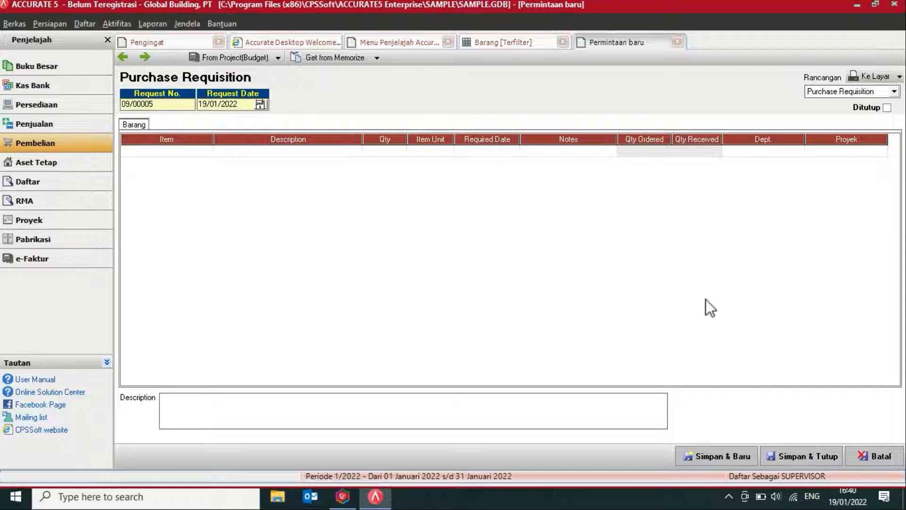
Start a new purchase order for the vendor Aneka Furniture, PT.
click(37, 149)
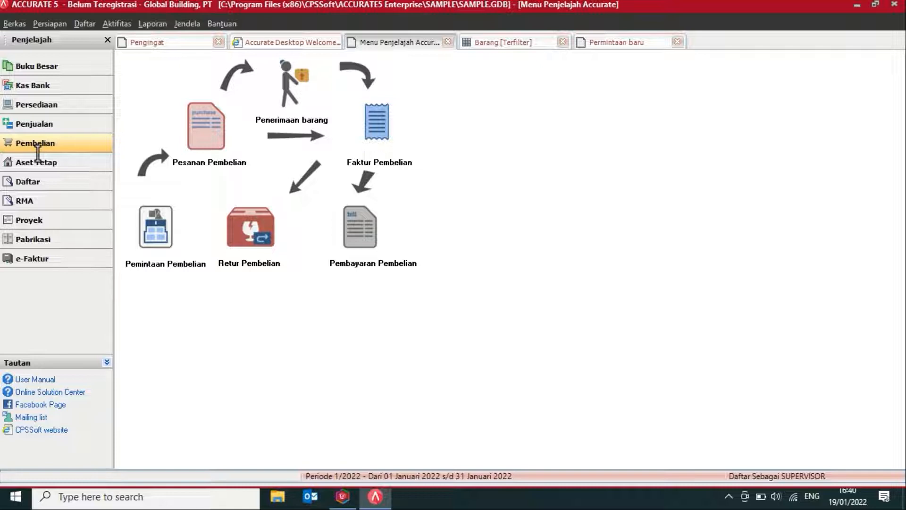
click(206, 130)
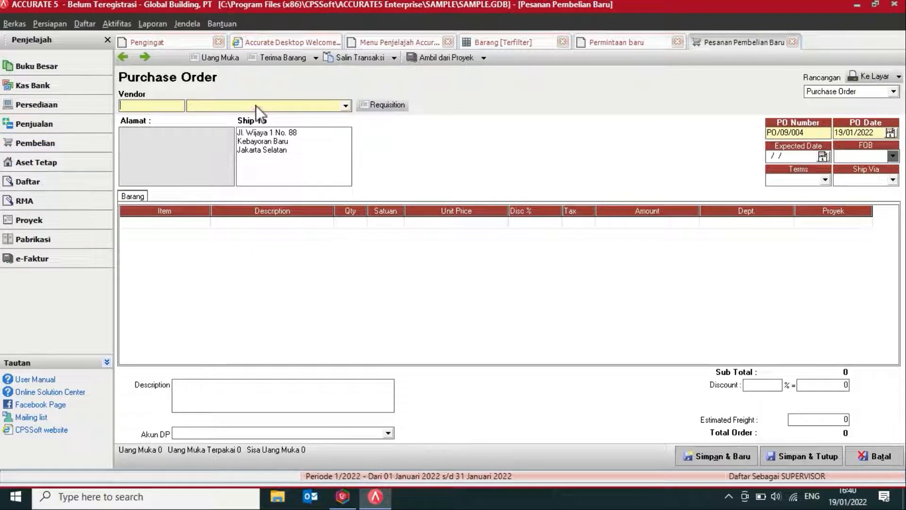
click(255, 106)
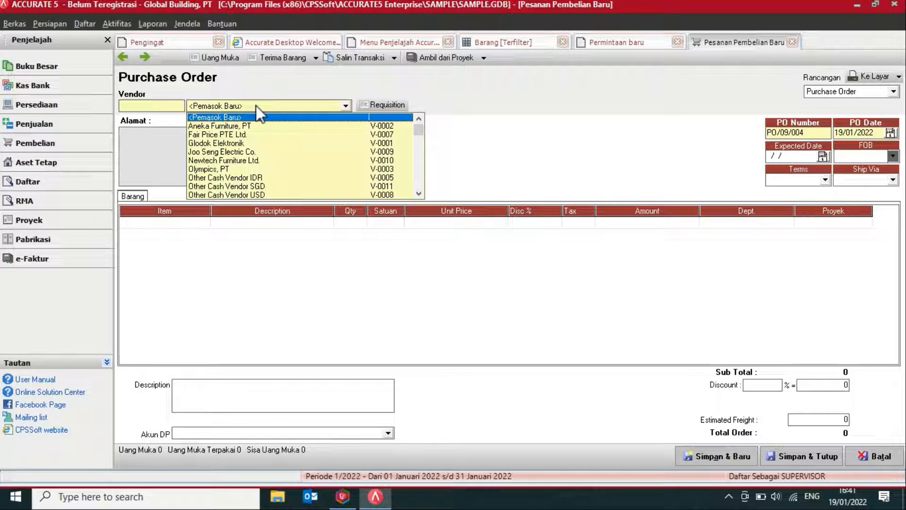
click(240, 126)
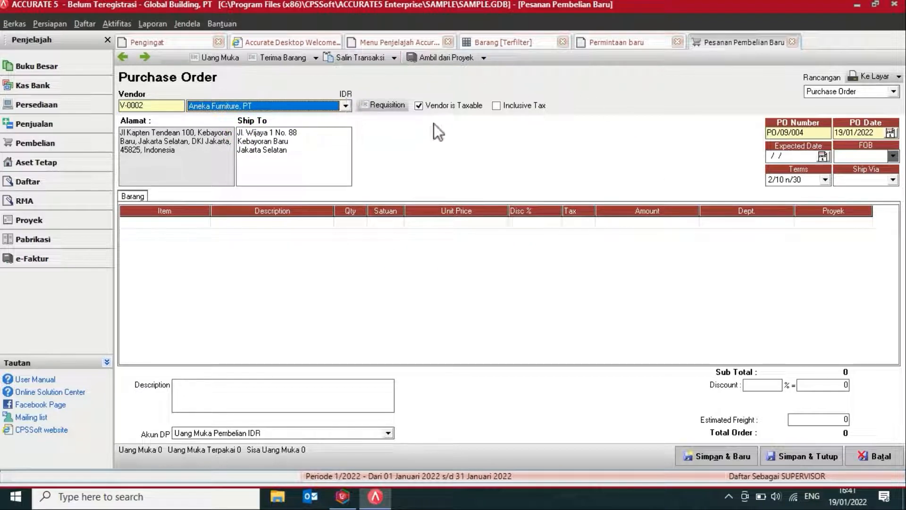
Fill the purchase order's items from the requisition dated 19/01/2022.
click(384, 105)
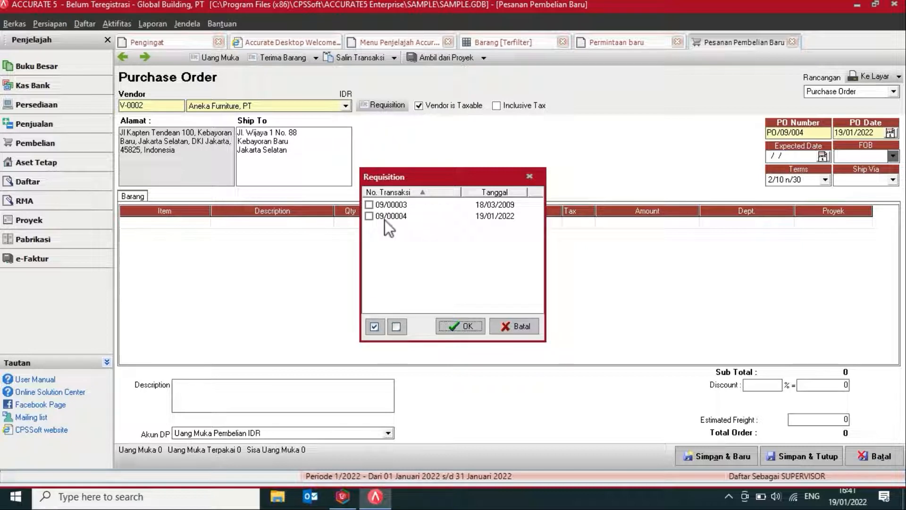
click(369, 216)
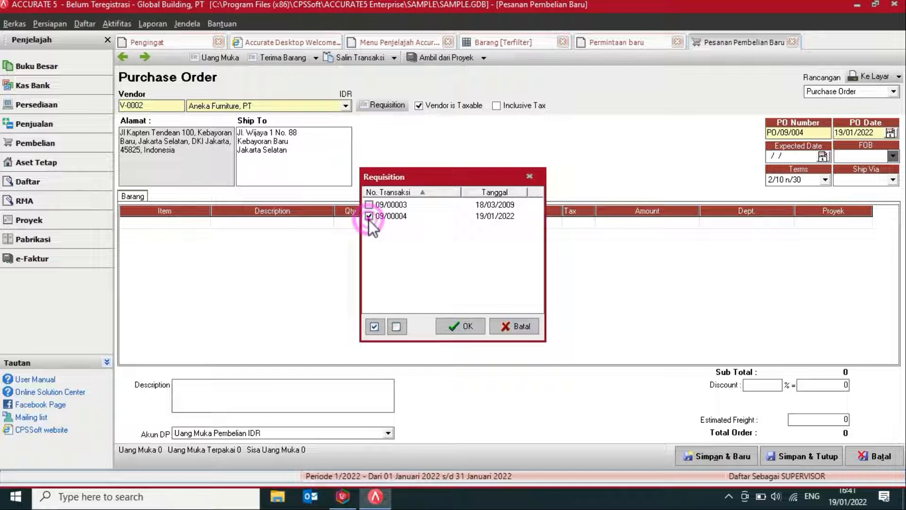
click(468, 327)
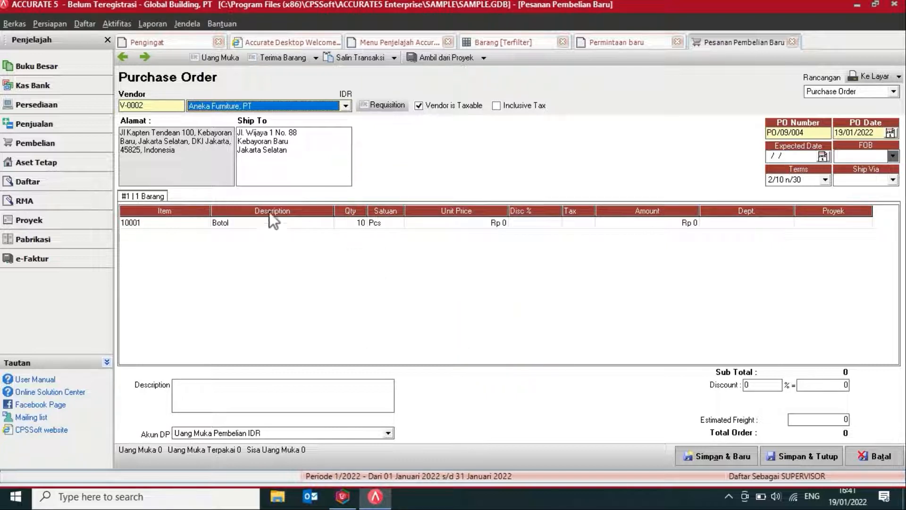
Set the unit price of the Botol line in the purchase order to 10000.
click(238, 225)
click(358, 225)
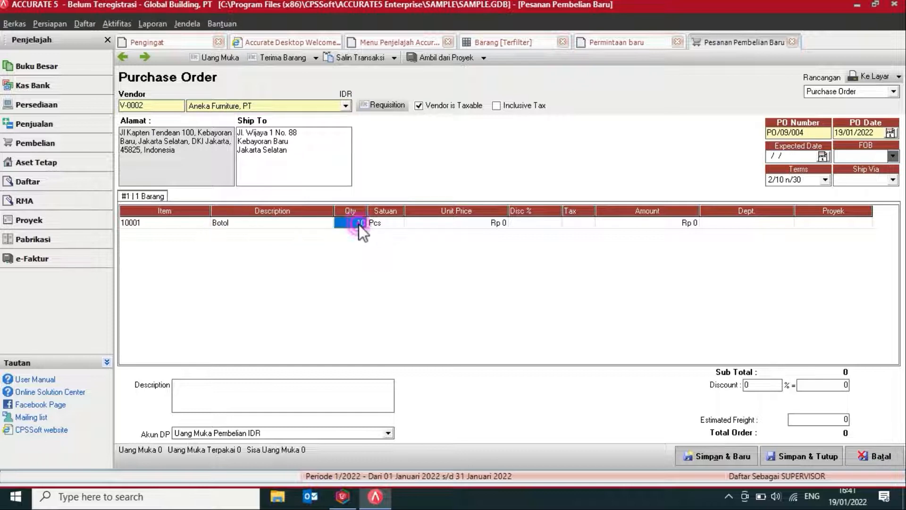
click(372, 224)
click(451, 227)
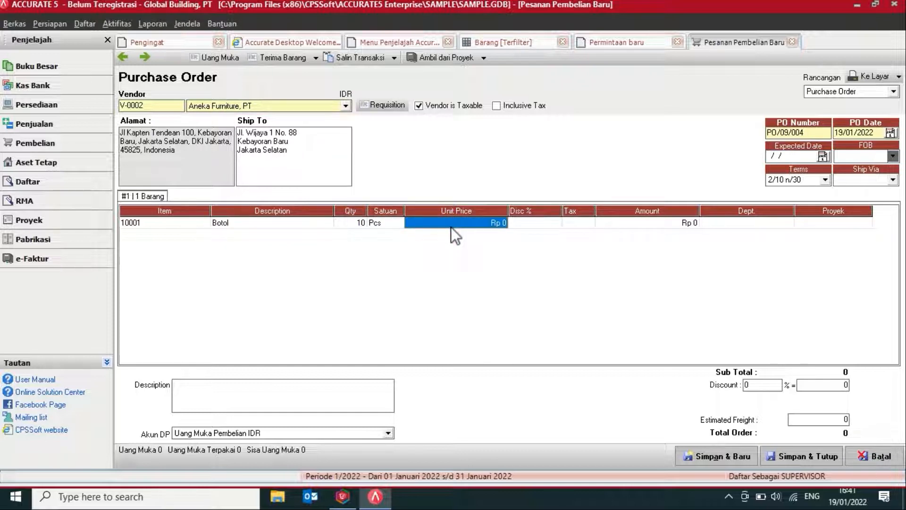
text(10000)
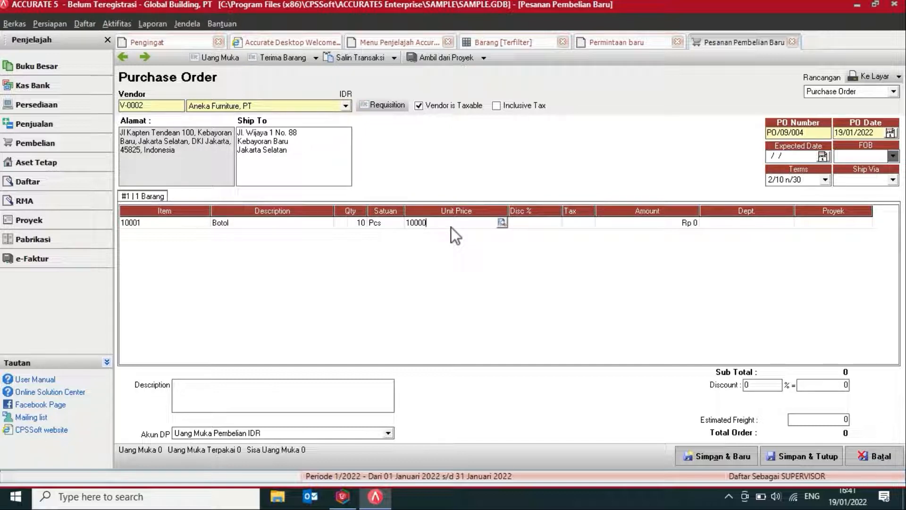
key(Return)
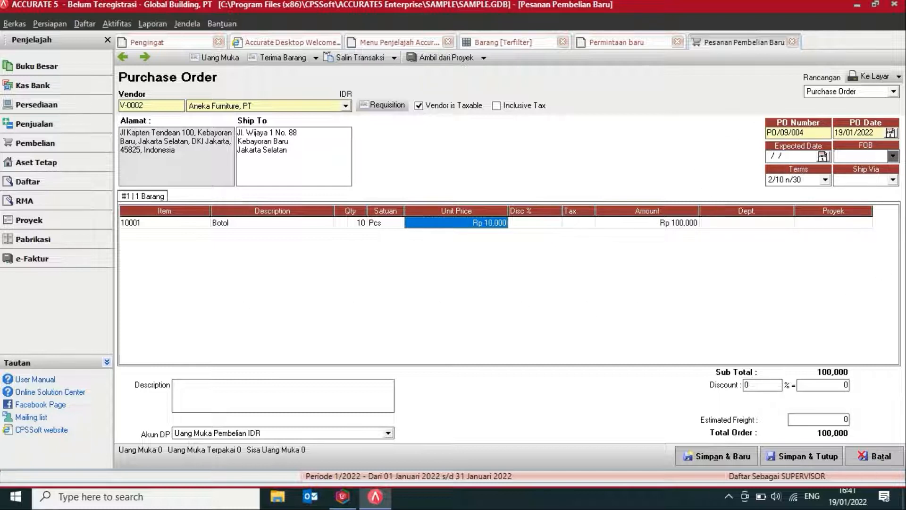
Check the purchase order's payment terms and the available shipping methods without choosing one.
click(820, 179)
click(884, 180)
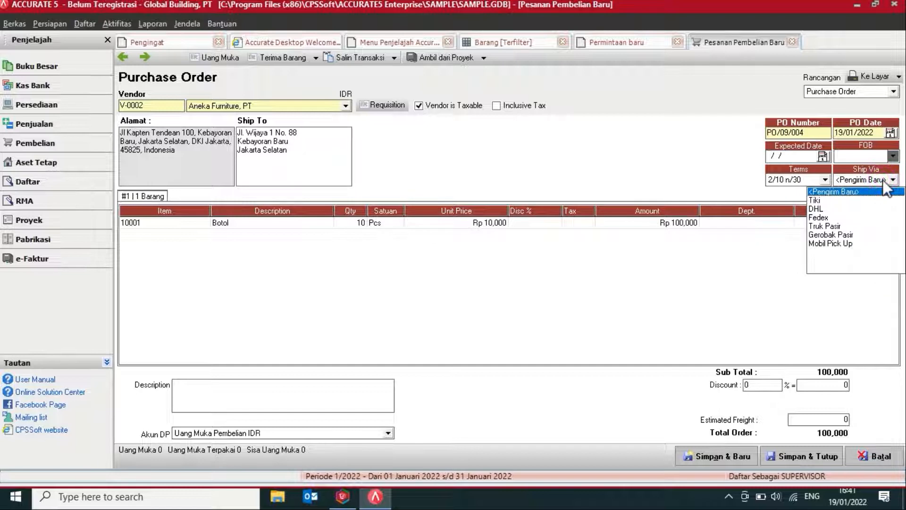
click(882, 179)
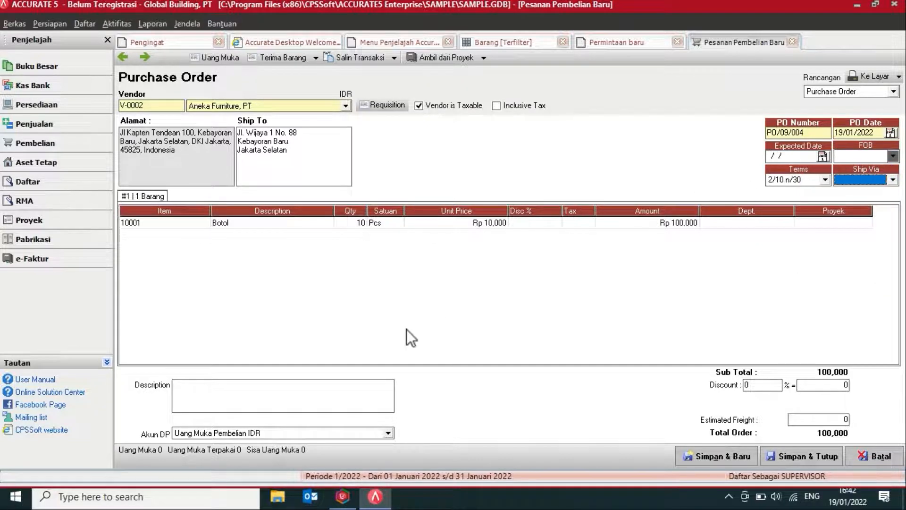
Preview the purchase order's printout, then close the preview and the open purchase forms.
click(870, 77)
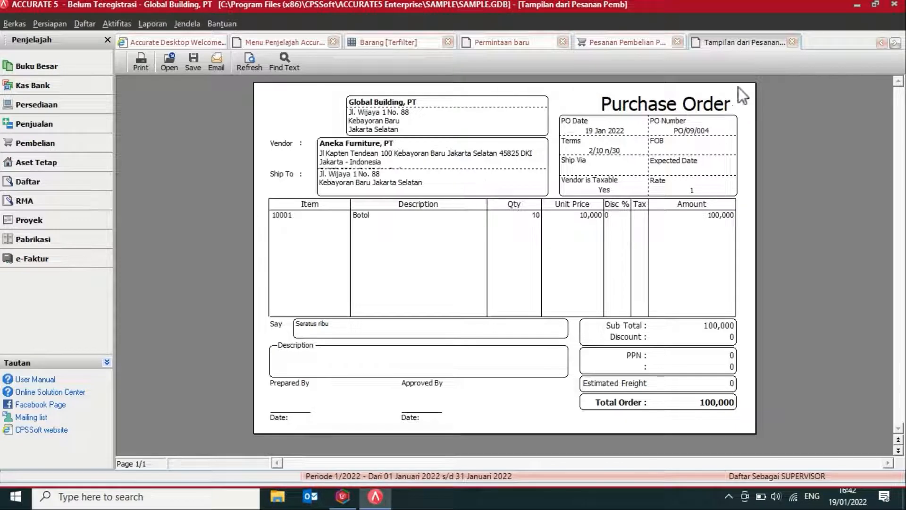
click(792, 42)
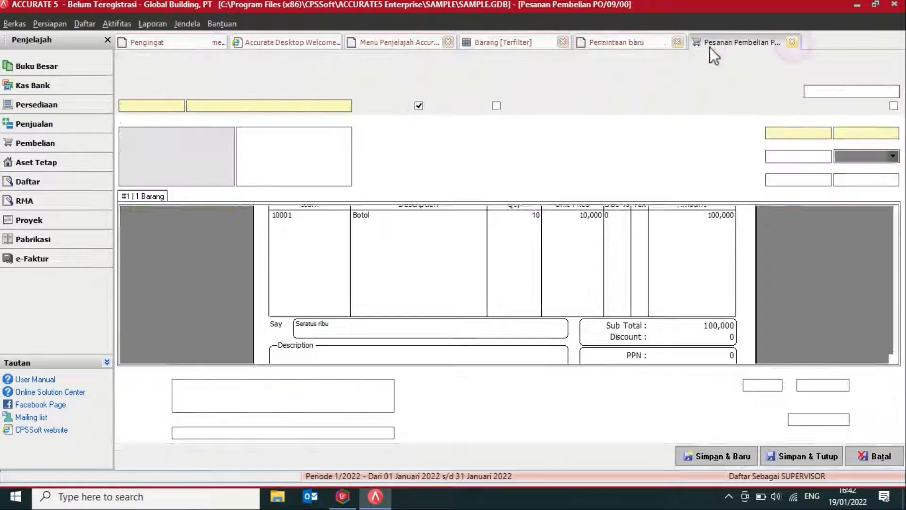
click(678, 42)
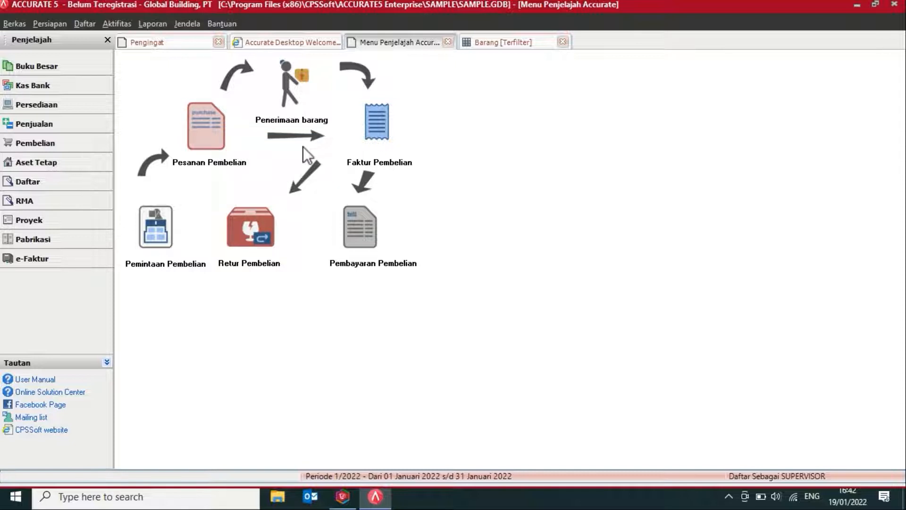
Start a new item receipt for the vendor Aneka Furniture, PT with receipt number do0002.
click(290, 84)
click(319, 106)
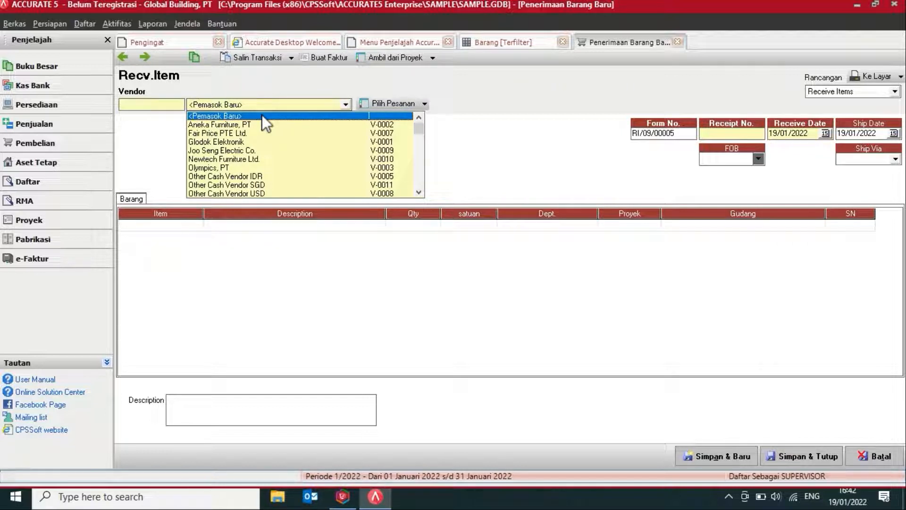
click(229, 127)
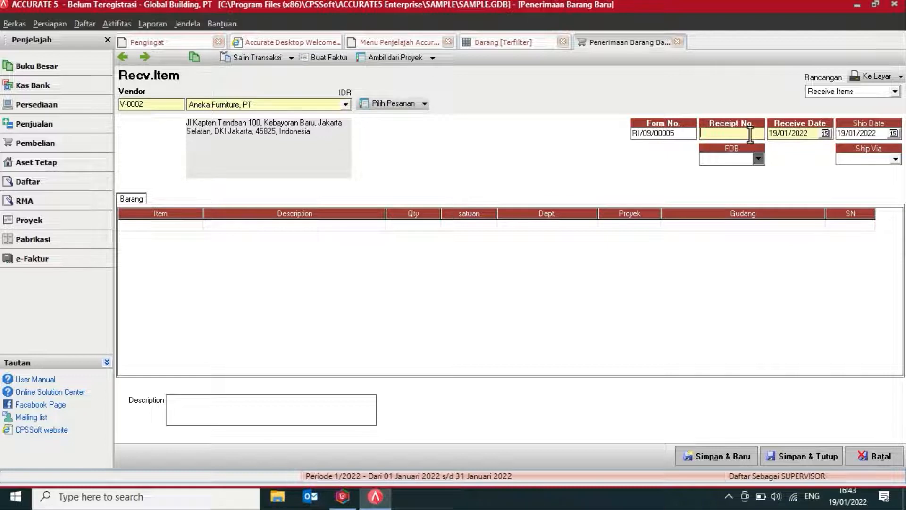
text(do0002)
drag(741, 134, 659, 134)
Fill the item receipt from the vendor's purchase order dated 19/01/2022 and check the Botol line.
click(387, 104)
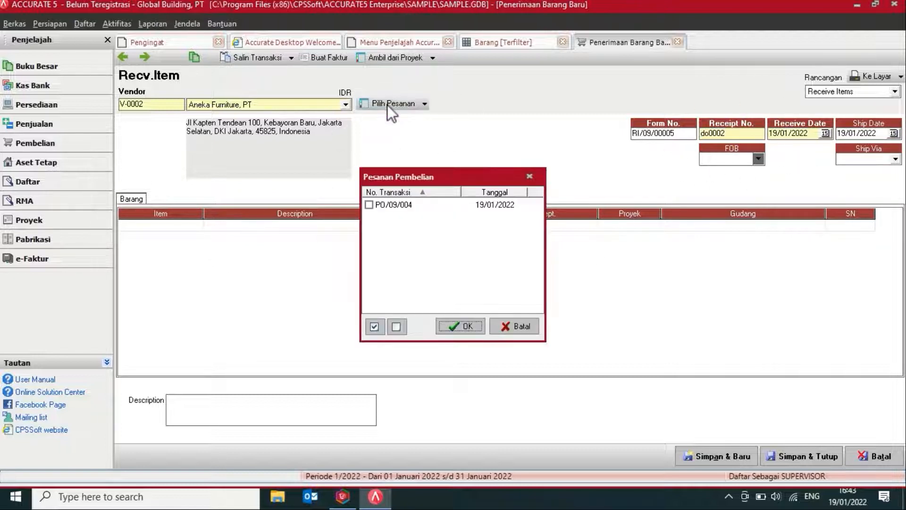
click(370, 205)
click(463, 326)
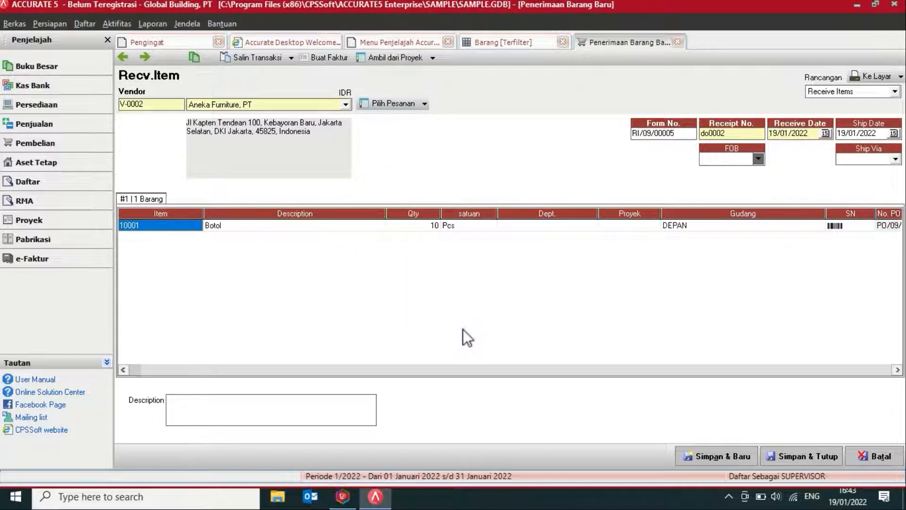
click(246, 224)
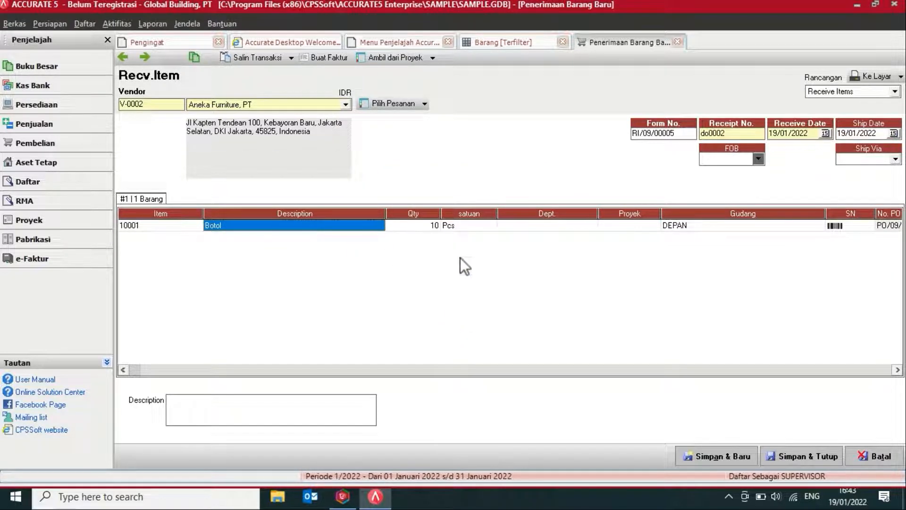
Check the Botol line's quantity, preview the item receipt's printout, and save and close the receipt.
click(416, 222)
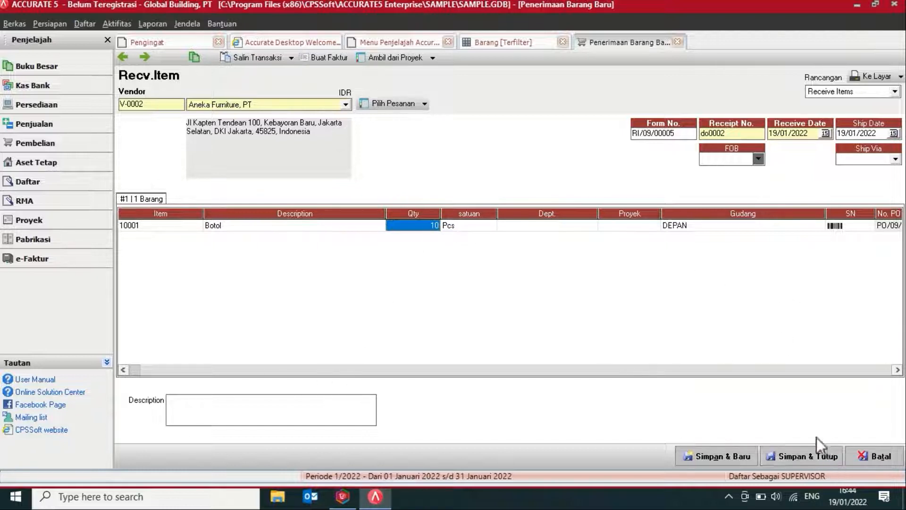
click(873, 76)
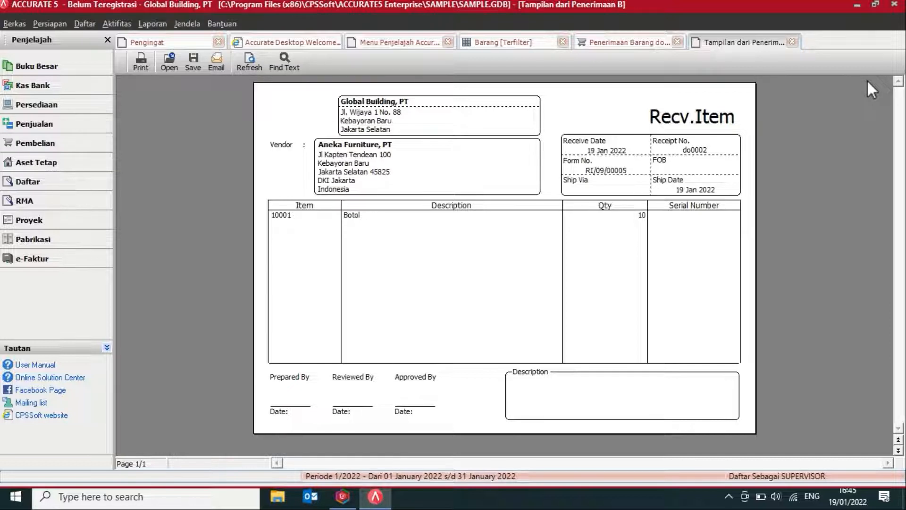
click(792, 42)
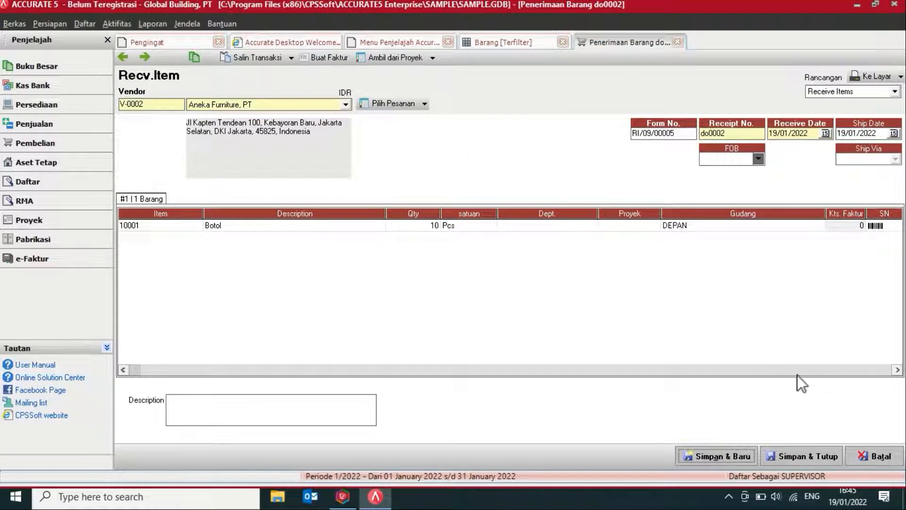
click(794, 460)
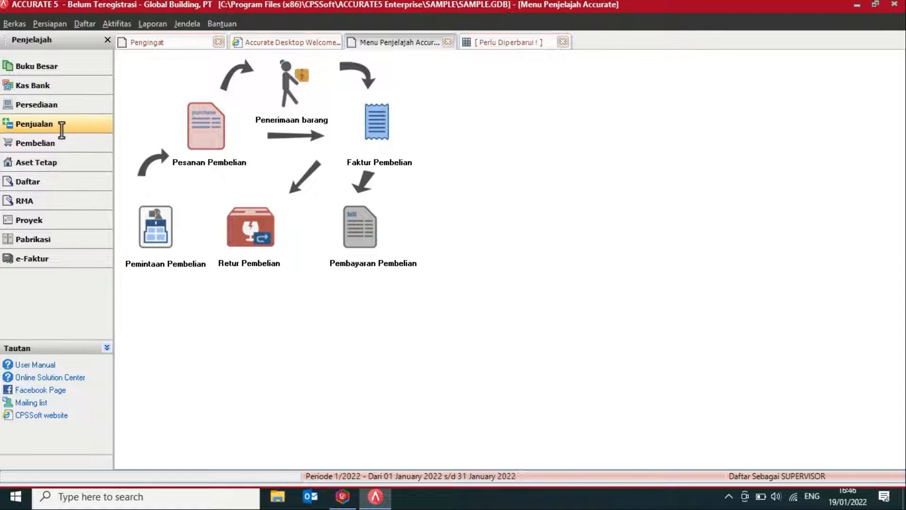
Look up the stock quantity of Botol by searching the goods and services list for "boto", and close the item search.
click(53, 104)
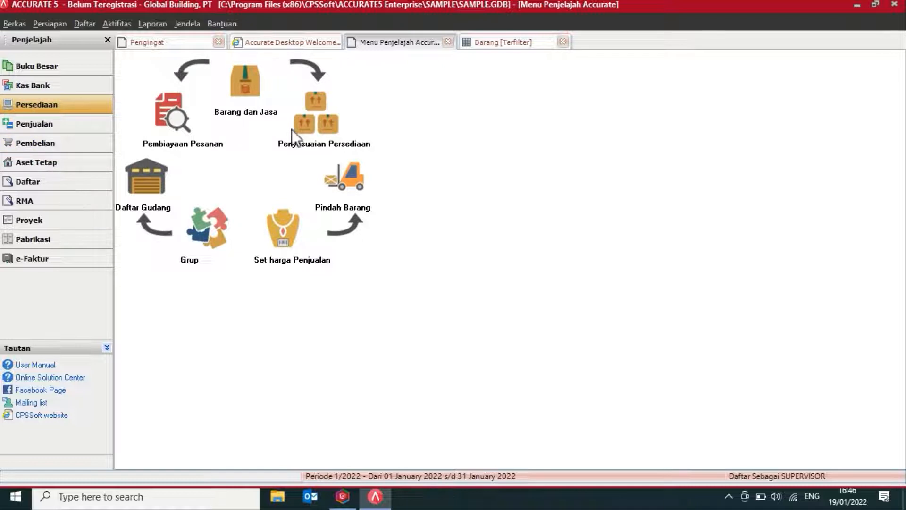
click(247, 77)
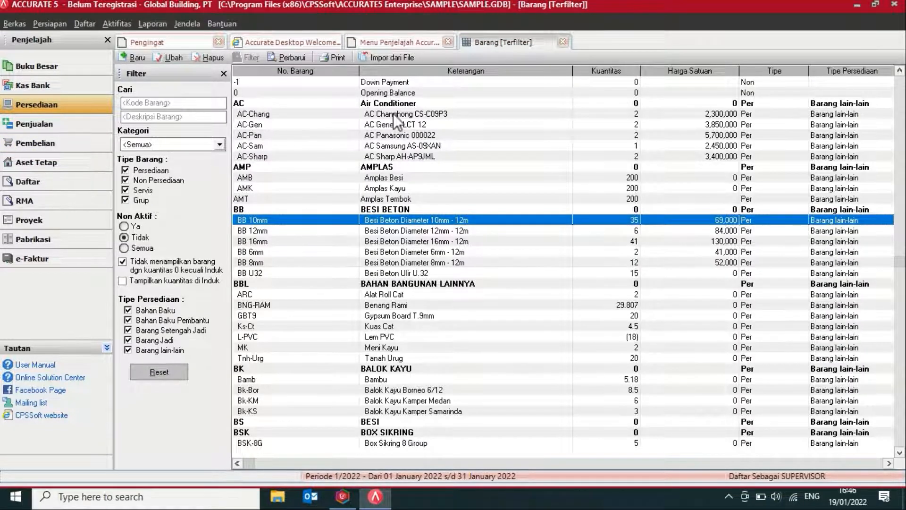
click(394, 114)
click(371, 166)
click(164, 116)
double_click(164, 116)
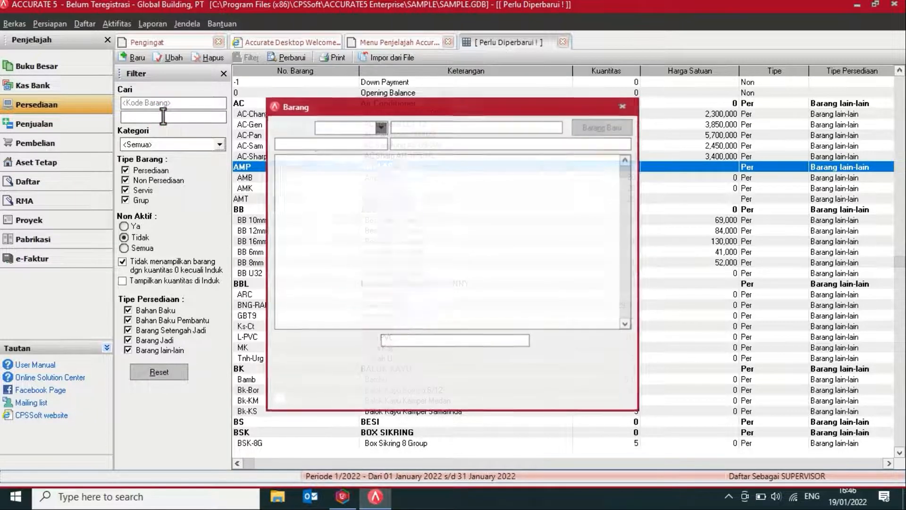
text(boto)
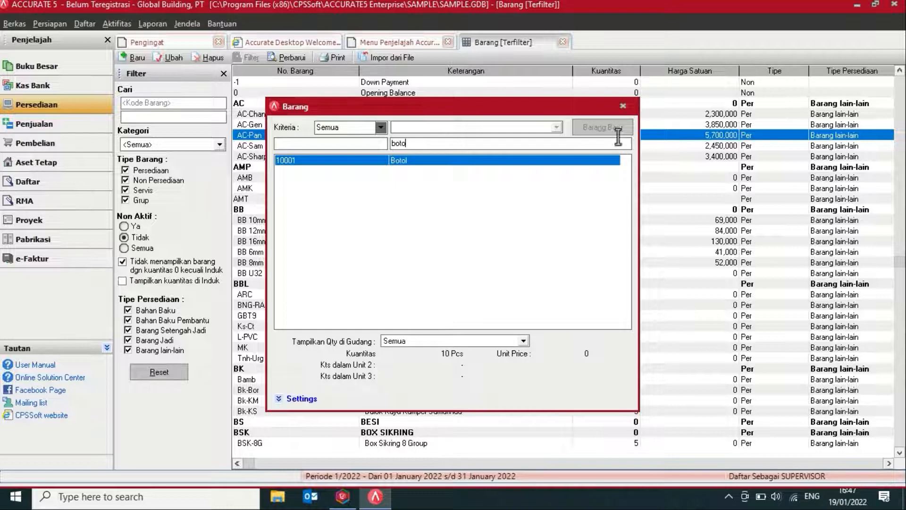
click(623, 106)
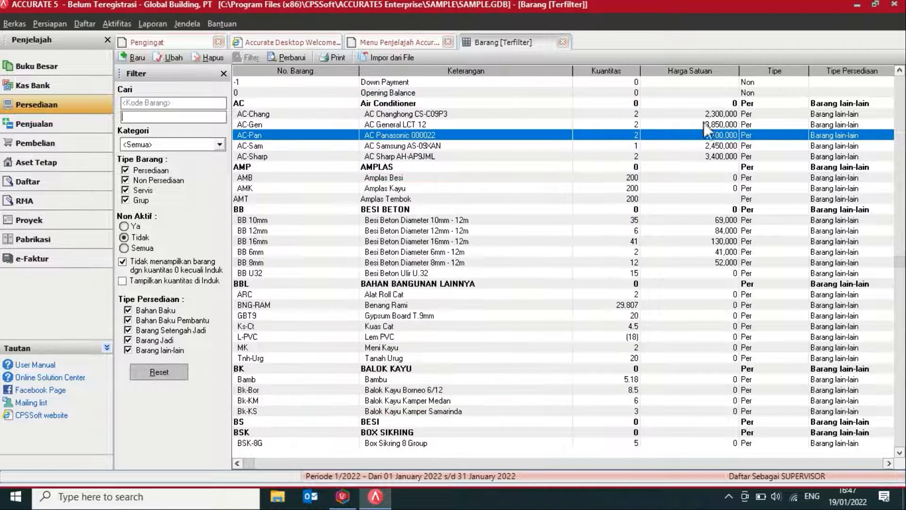
Switch to Easy Accounting 6, examine the stock quantities in its inventory item list, and close the list.
click(342, 497)
click(816, 9)
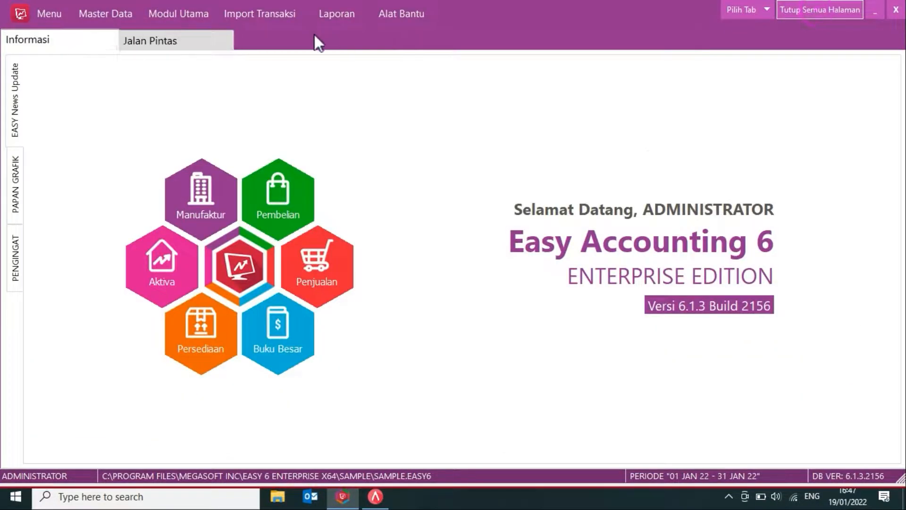
click(215, 39)
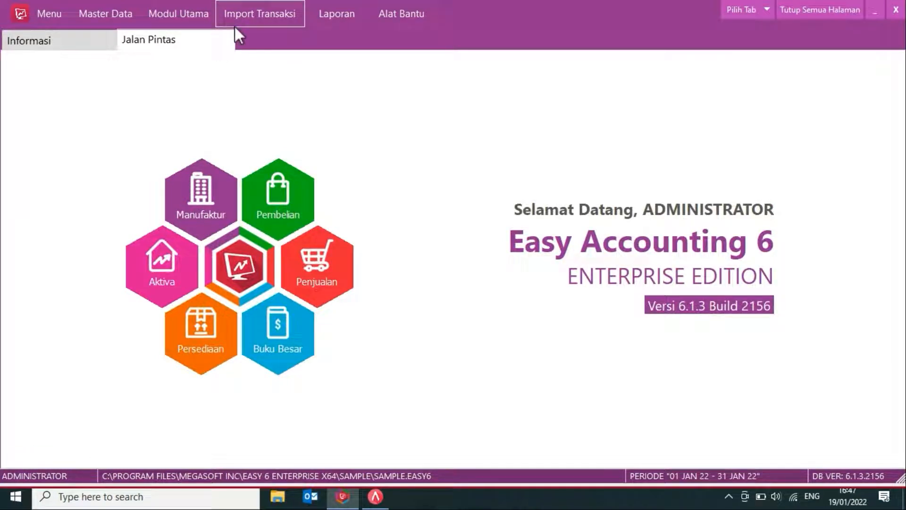
click(188, 13)
mouse_move(177, 84)
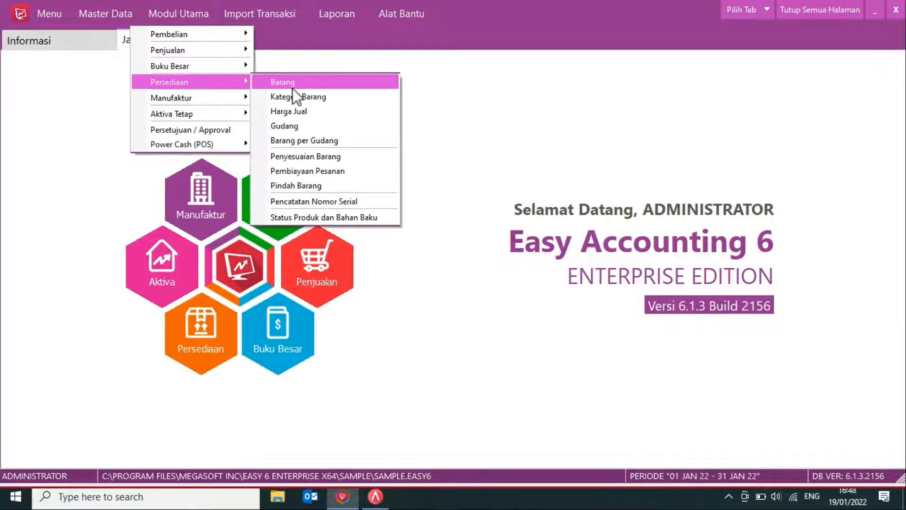
click(293, 85)
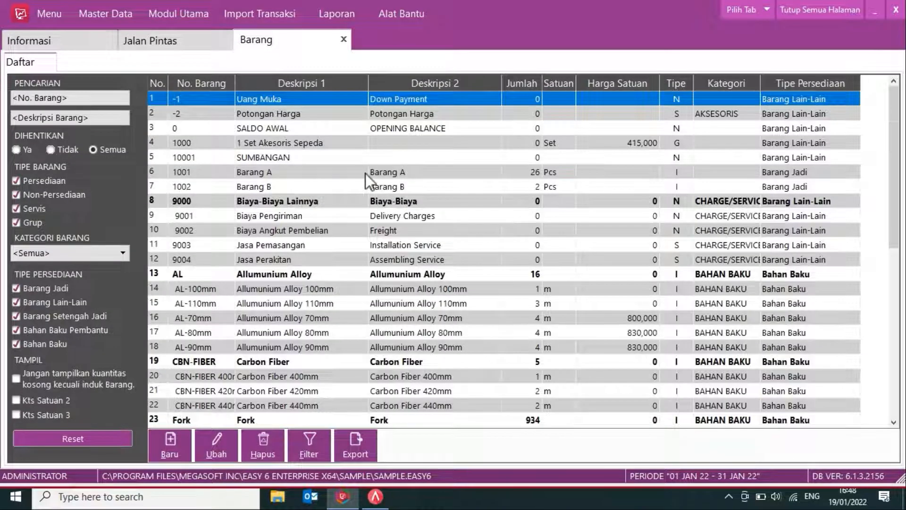
click(365, 174)
click(368, 187)
click(370, 202)
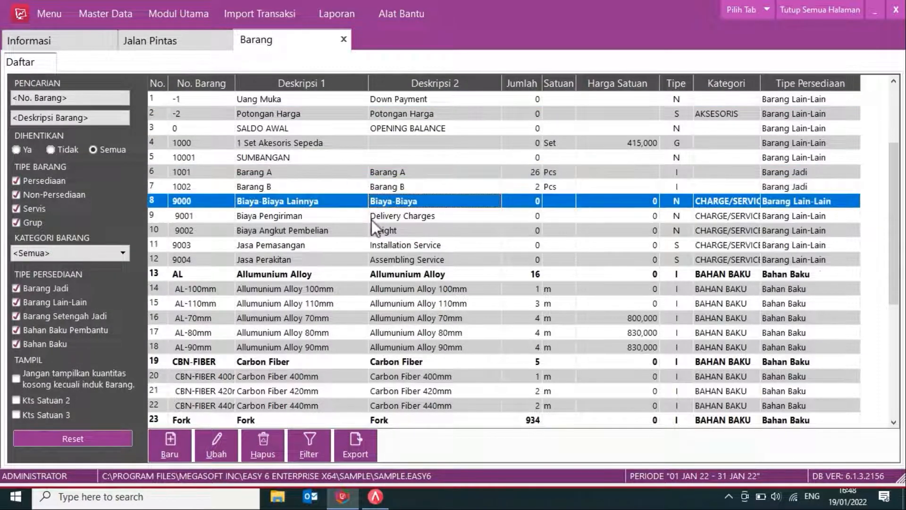
click(343, 40)
click(170, 38)
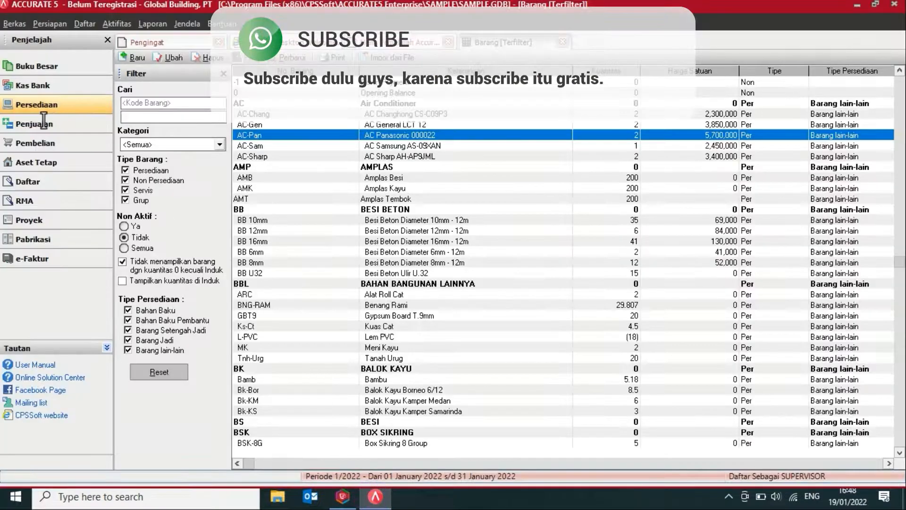
Show ACCURATE 5's purchasing flow for comparison, and start a new purchase requisition in Easy Accounting 6.
click(44, 121)
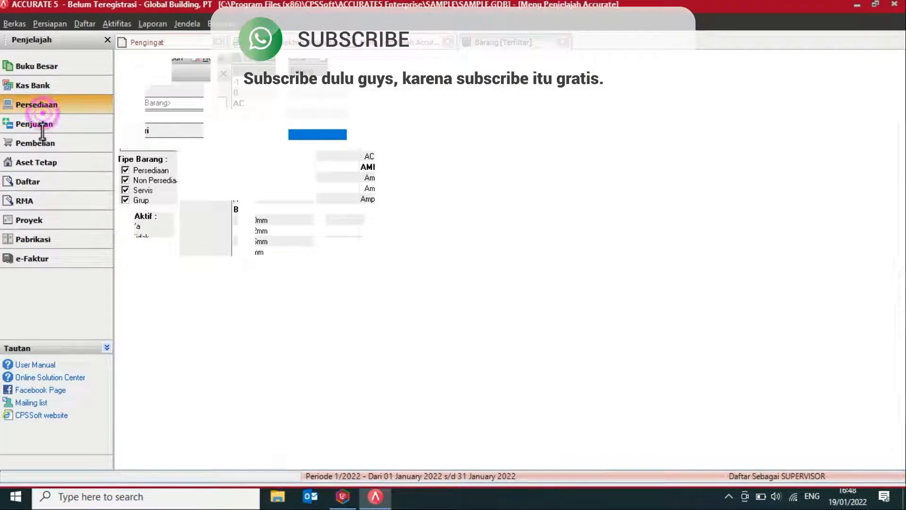
click(35, 143)
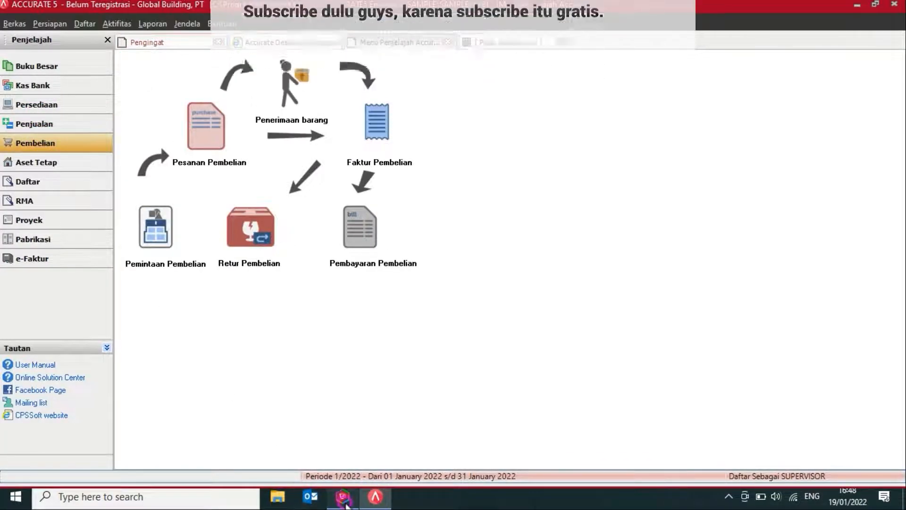
click(345, 503)
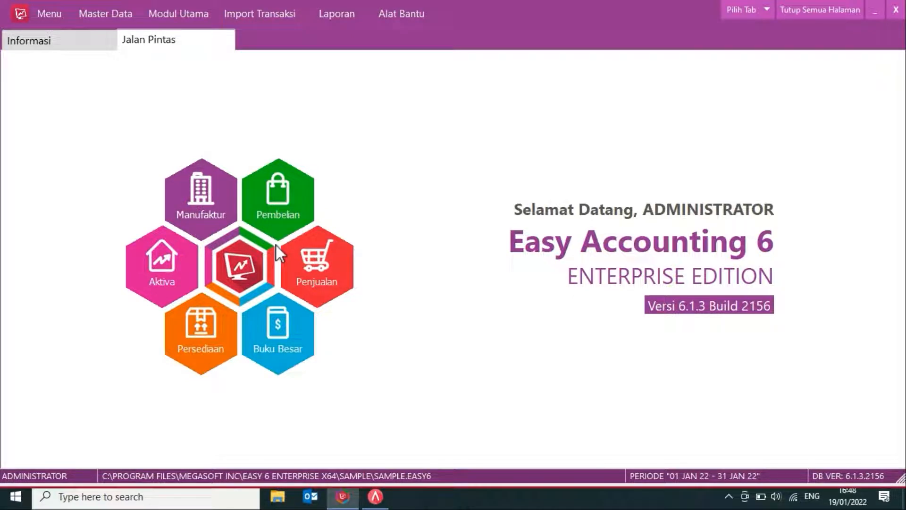
click(289, 210)
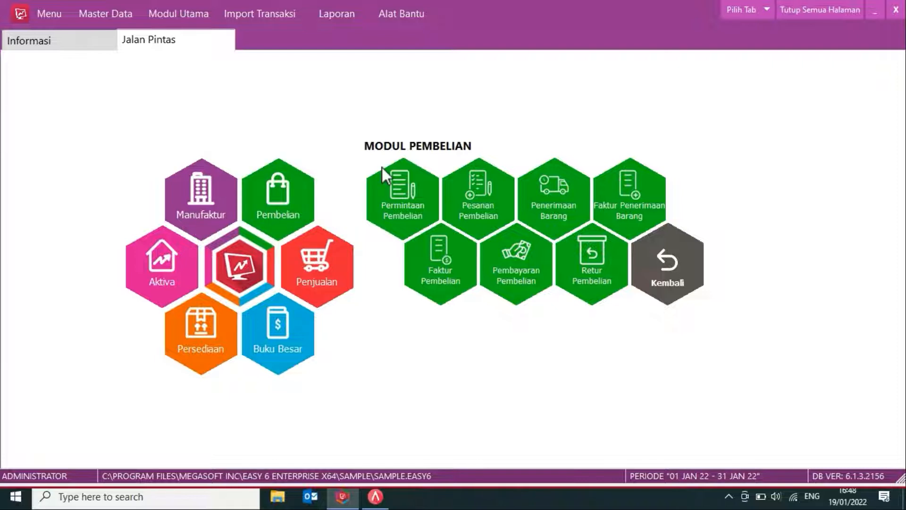
click(400, 194)
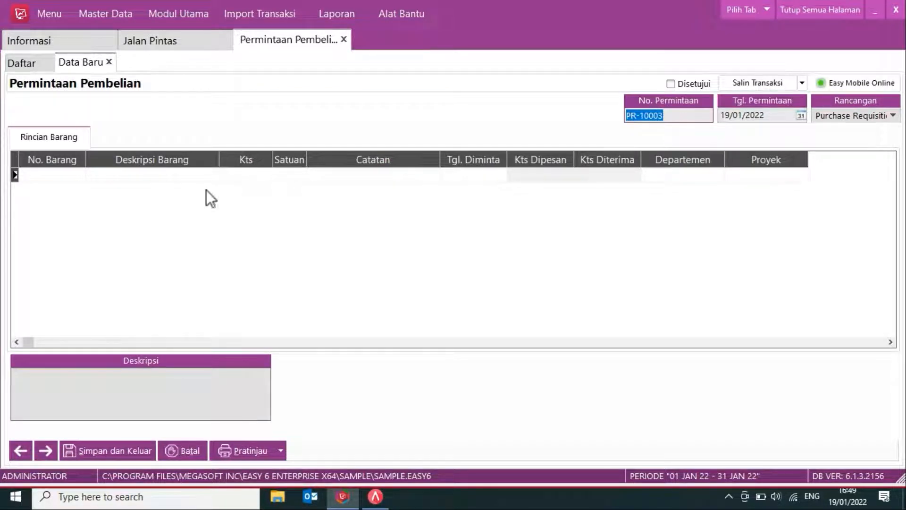
Add item 1001, Barang A, to the requisition after checking its stock quantity in the item search.
double_click(64, 176)
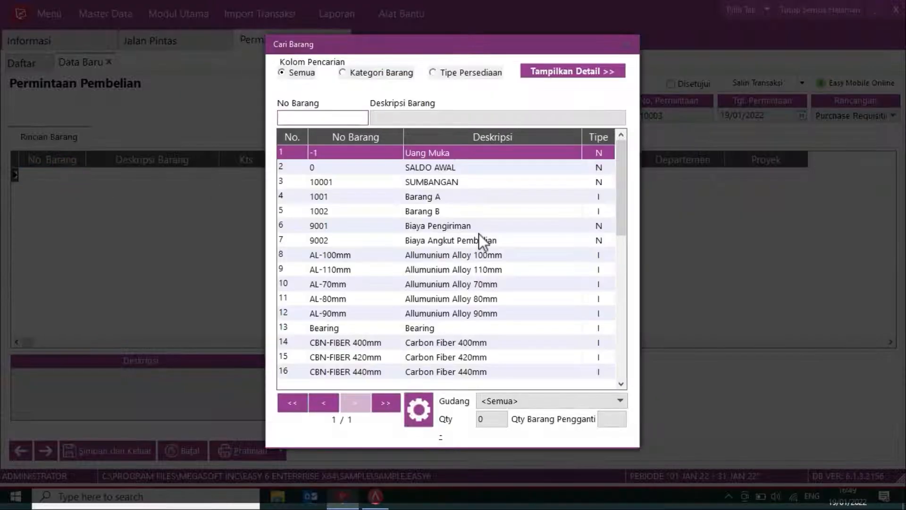
click(437, 197)
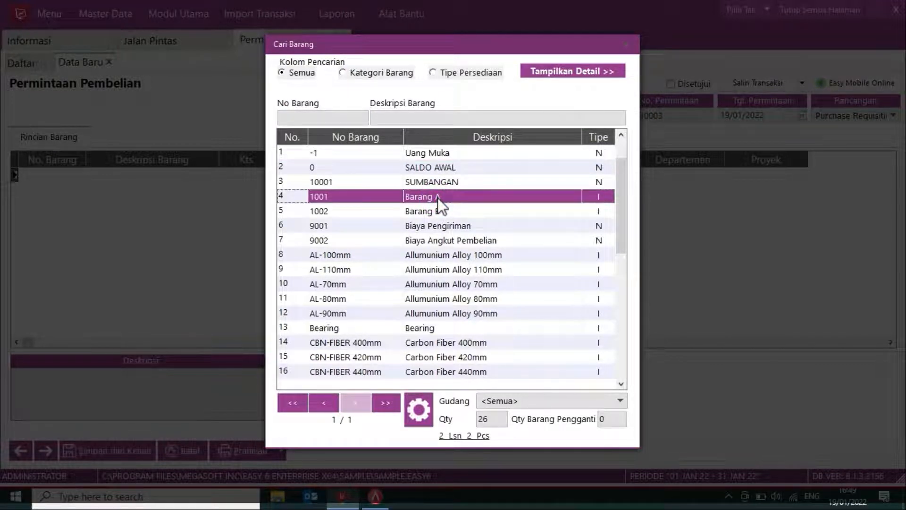
click(491, 419)
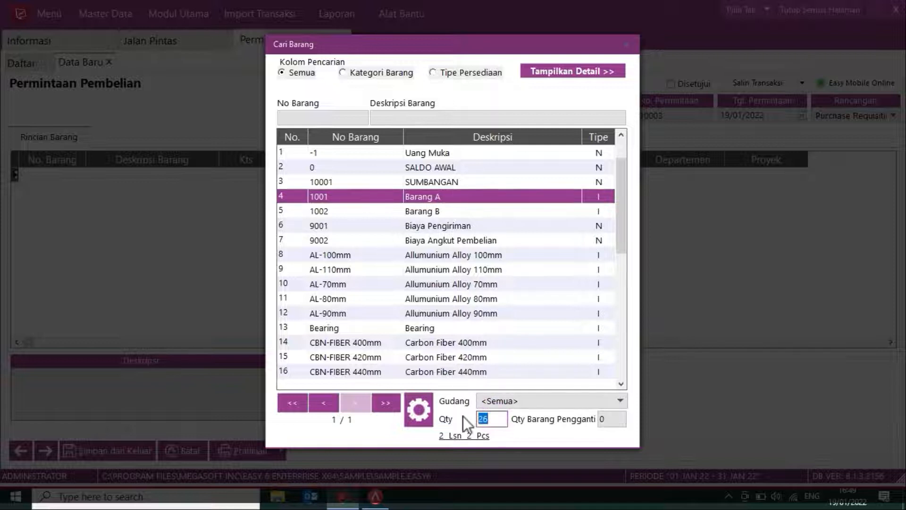
click(491, 418)
double_click(436, 197)
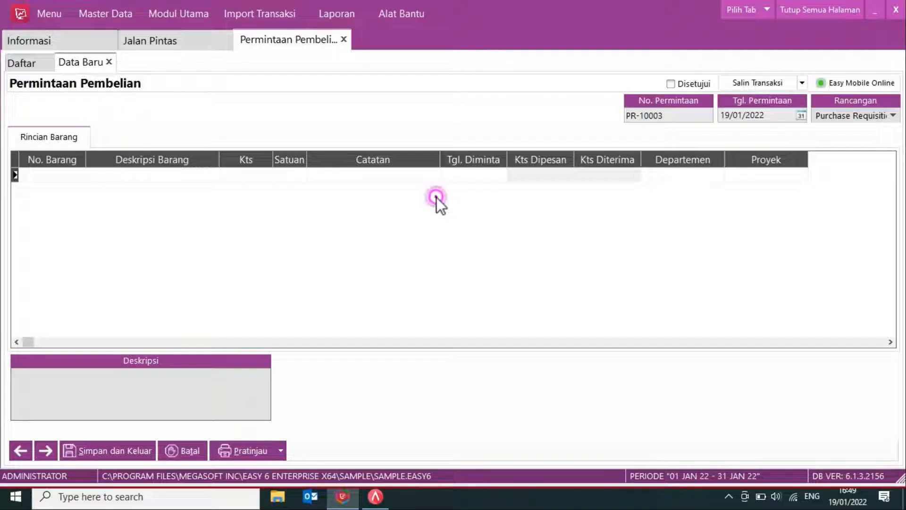
Set the requested quantity of Barang A to 10.
click(262, 179)
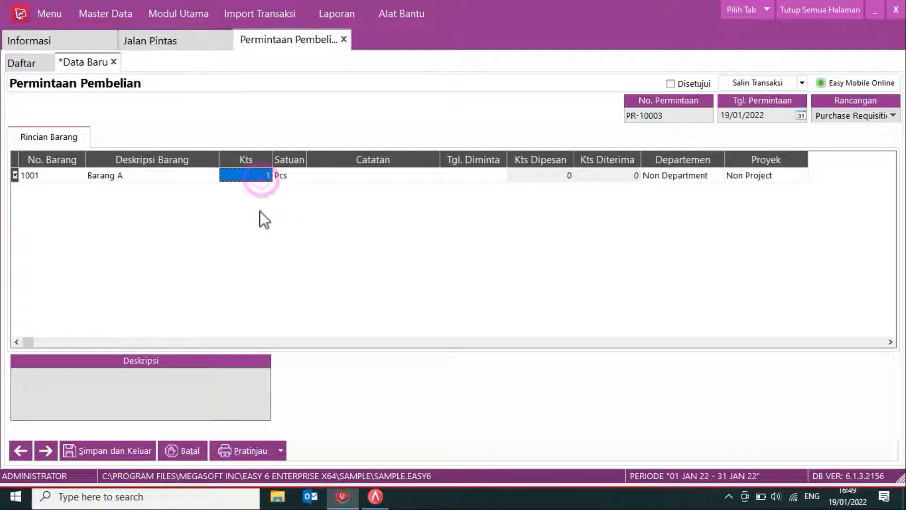
text(10)
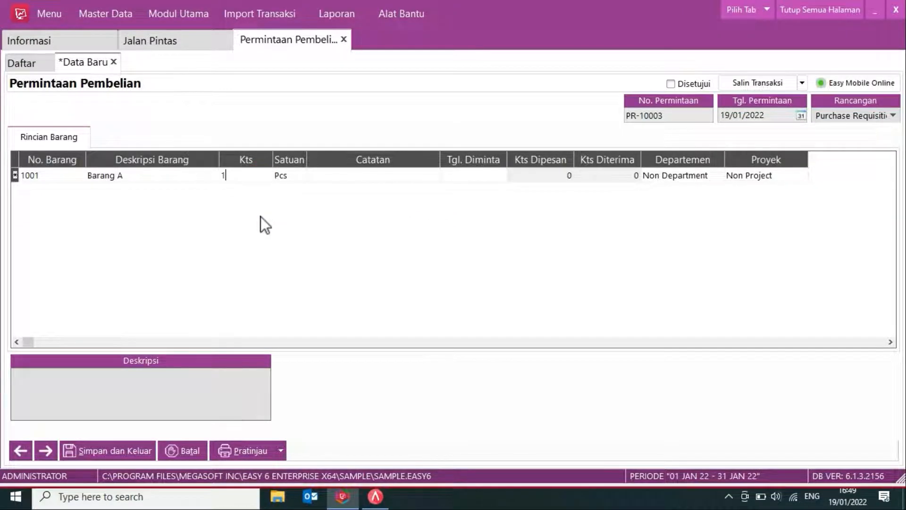
key(Down)
key(Up)
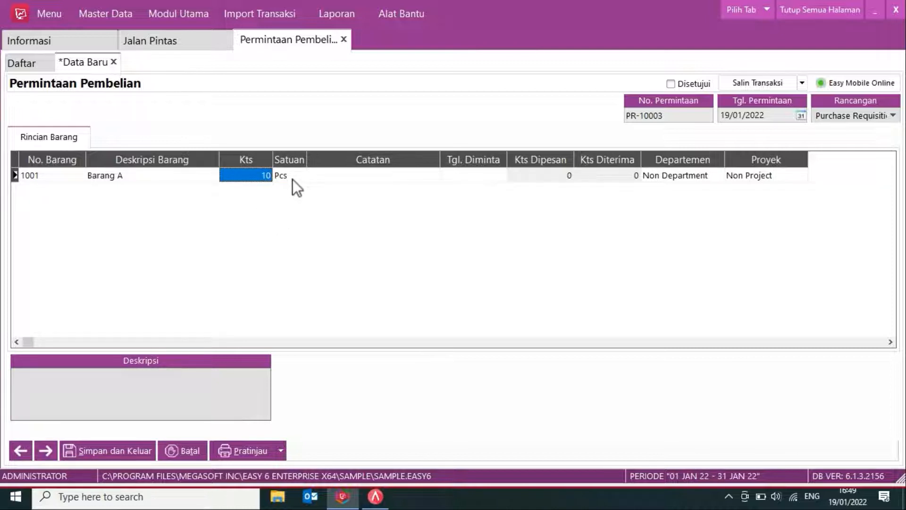
Check the Barang A line's note and requested date fields and the requisition number without entering anything.
click(378, 178)
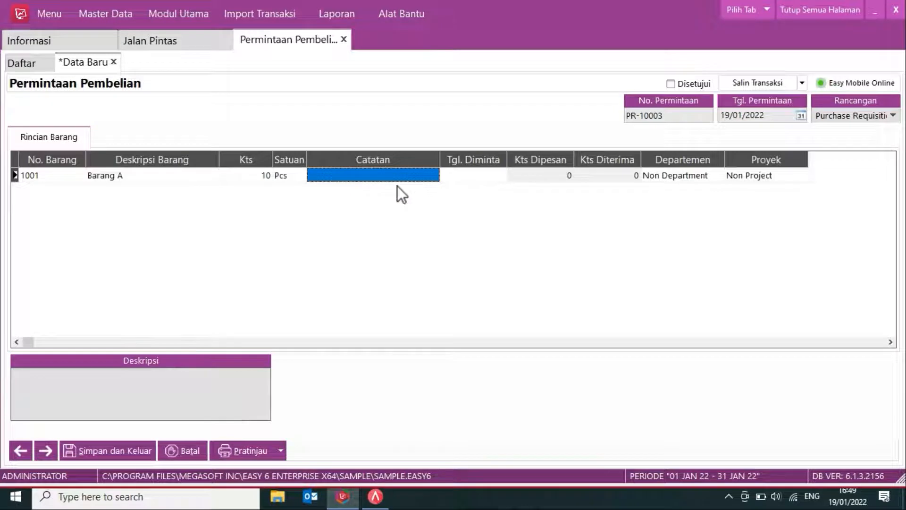
click(479, 175)
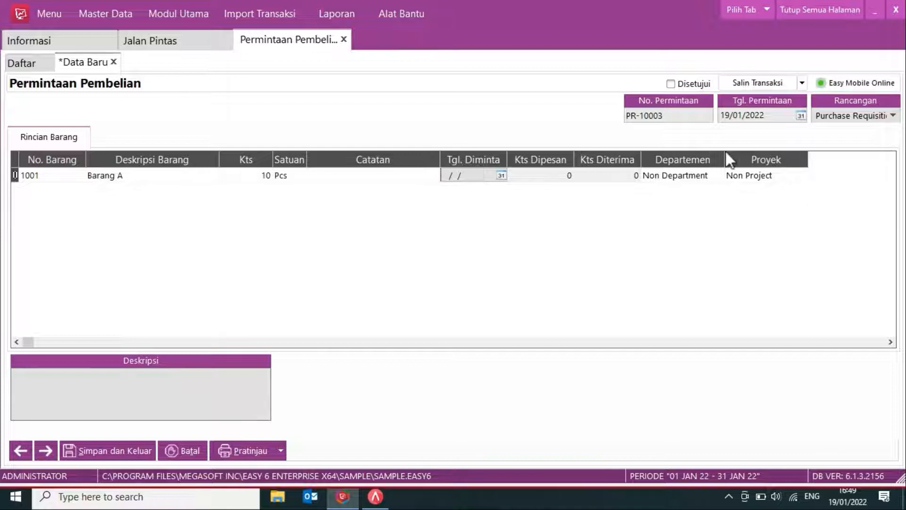
click(686, 115)
double_click(632, 115)
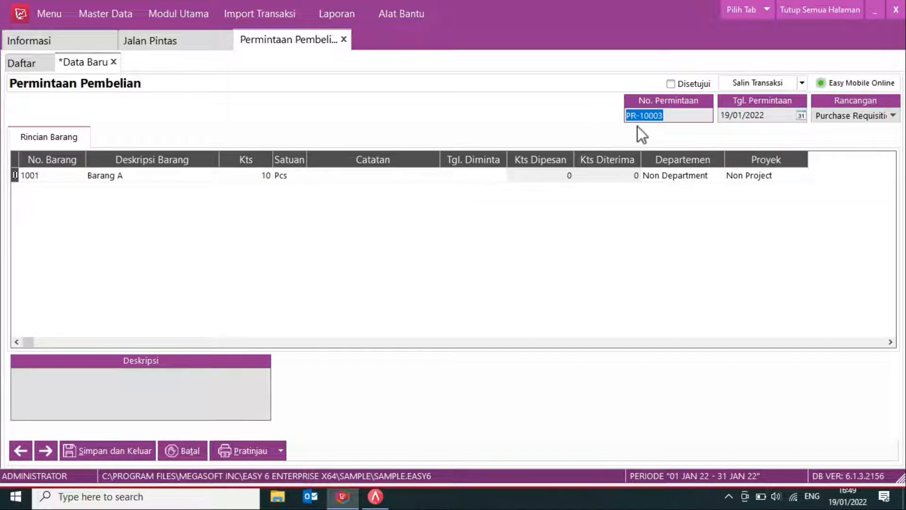
click(684, 115)
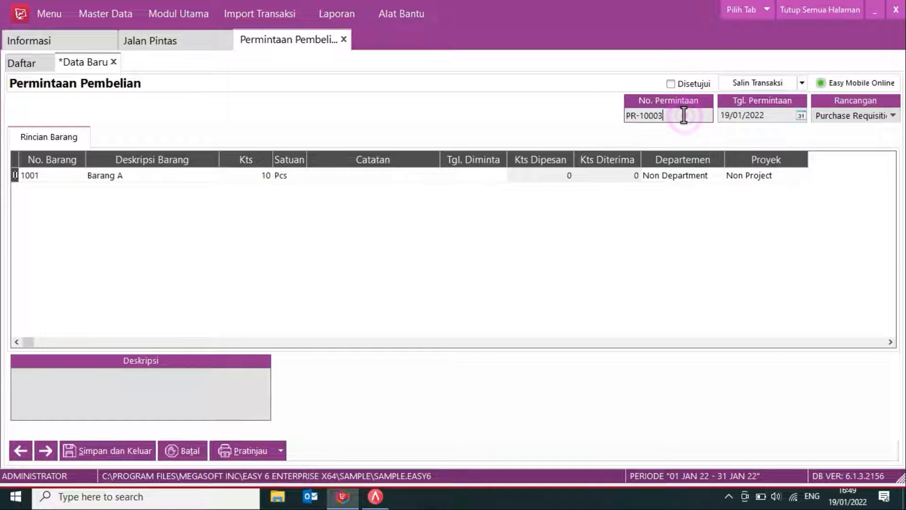
Preview the requisition's printout, save and close the requisition, and close the requisition list.
click(252, 455)
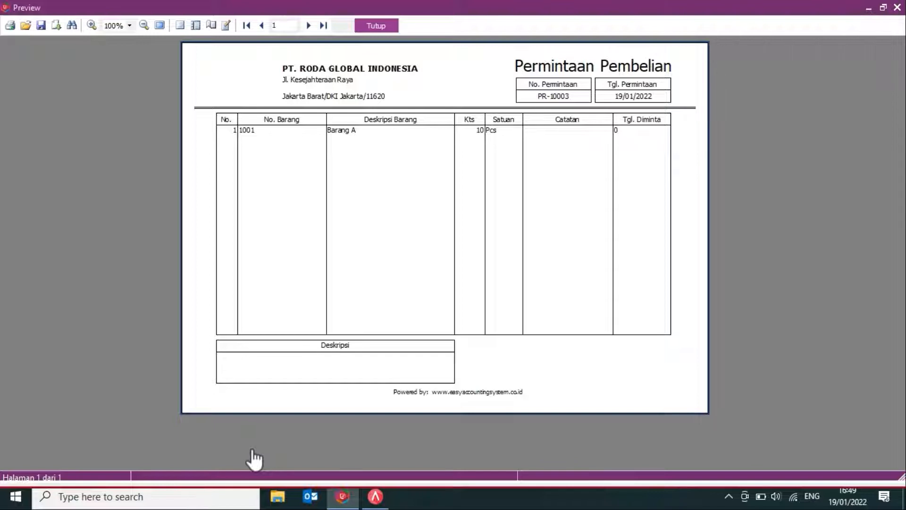
click(377, 26)
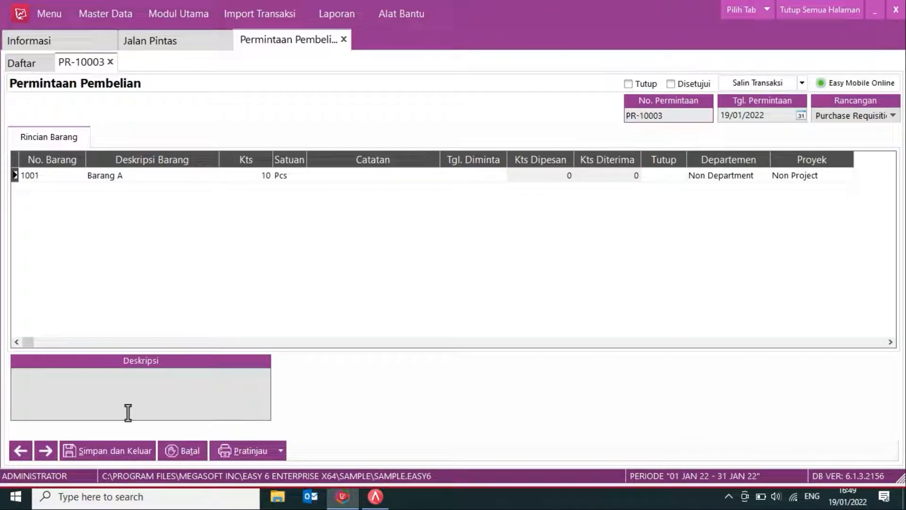
click(108, 451)
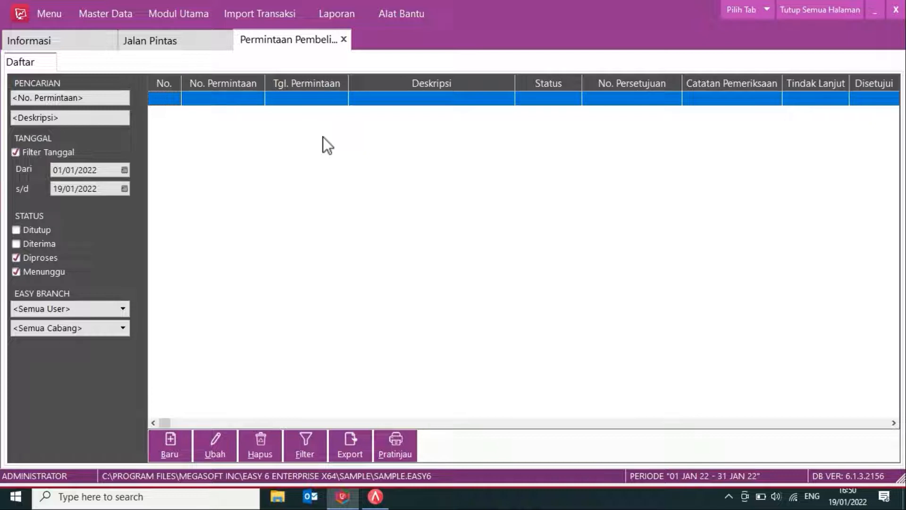
click(344, 39)
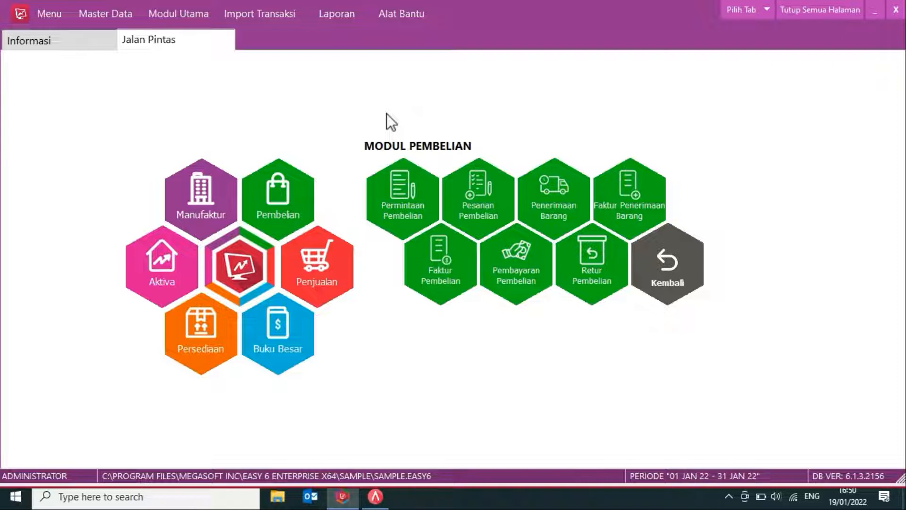
Start a new purchase order for supplier Bel Setia, CV. and load purchase requisition PR-10003 into it.
click(475, 216)
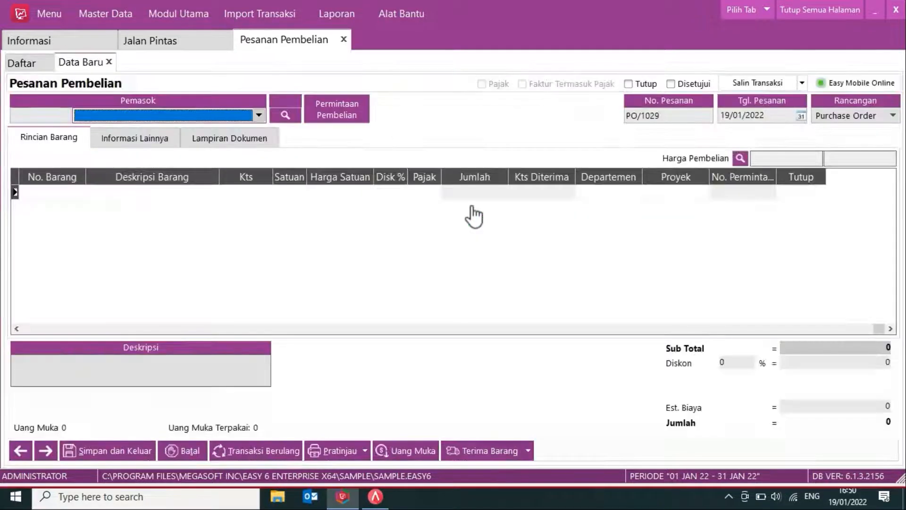
click(234, 120)
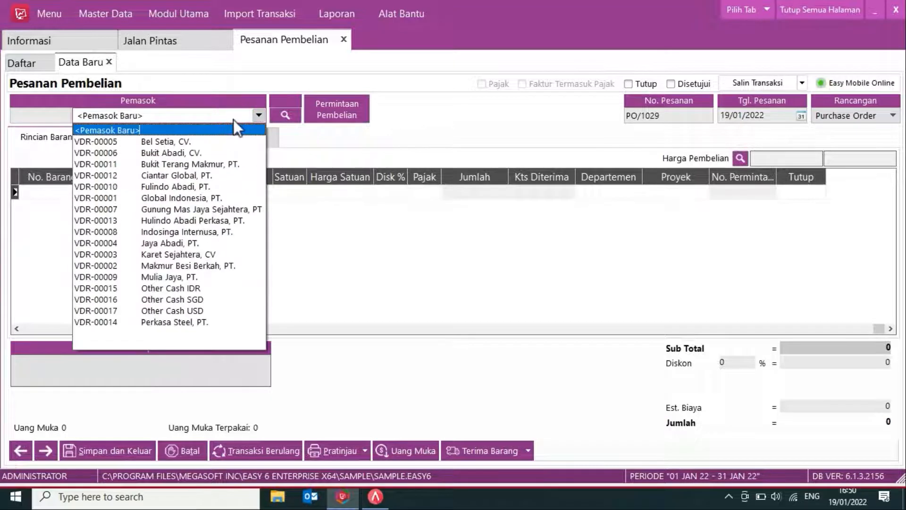
click(191, 141)
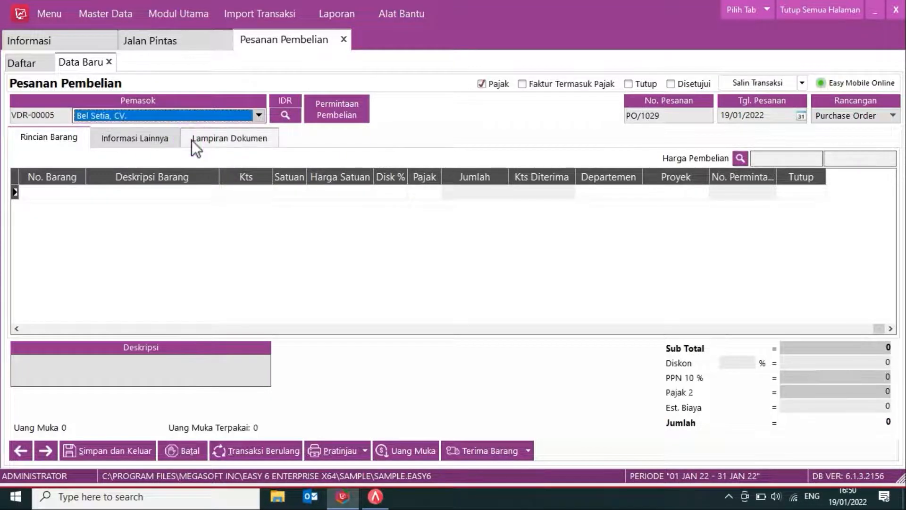
click(658, 118)
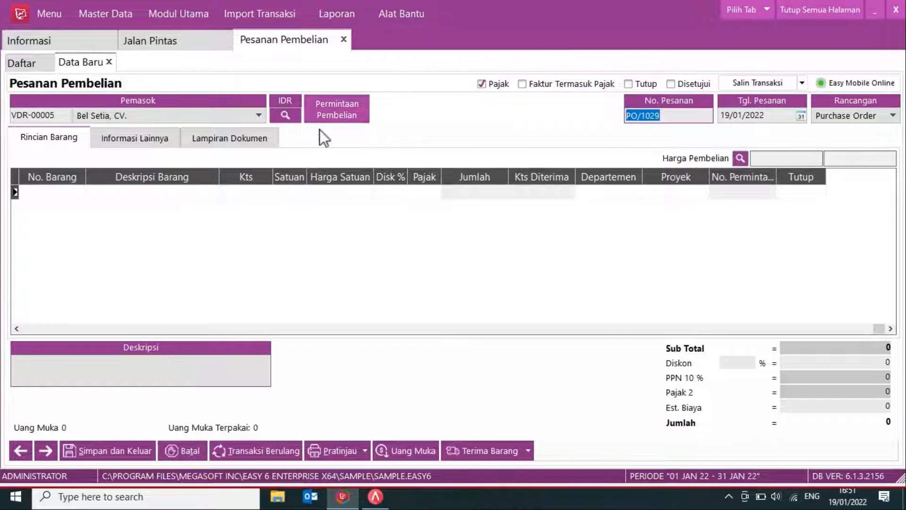
click(330, 117)
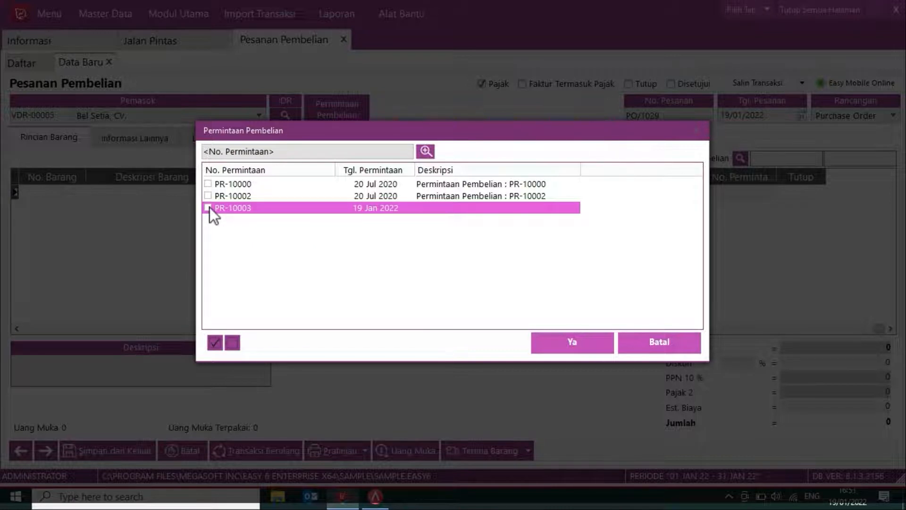
click(574, 347)
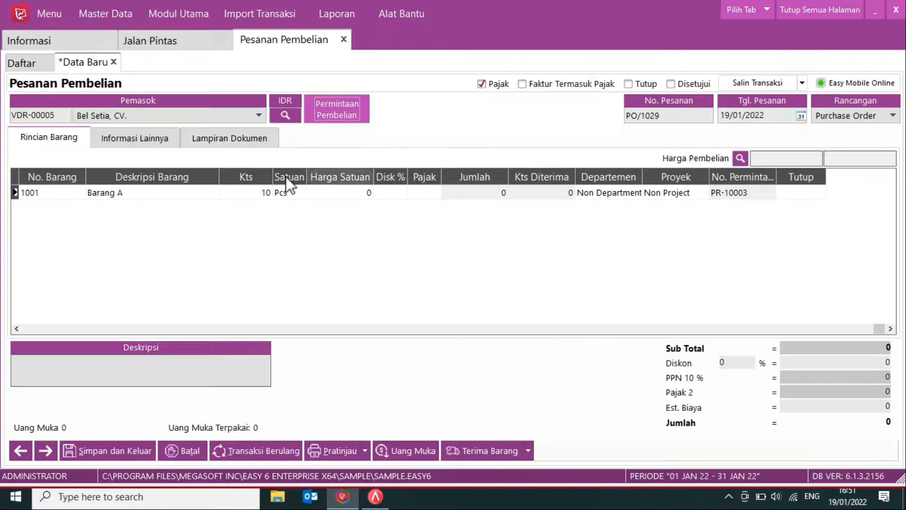
Set the unit price of Barang A on the purchase order to 10,000.
click(253, 201)
click(246, 200)
click(338, 197)
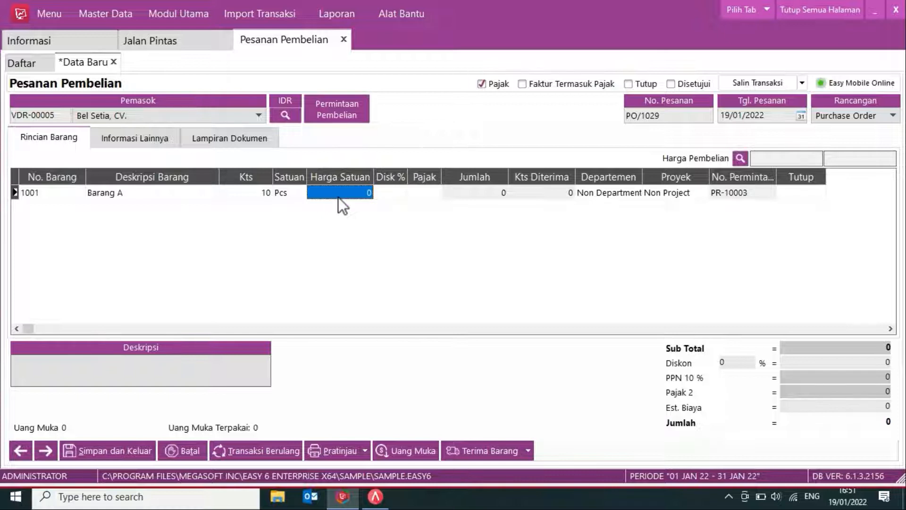
text(10000)
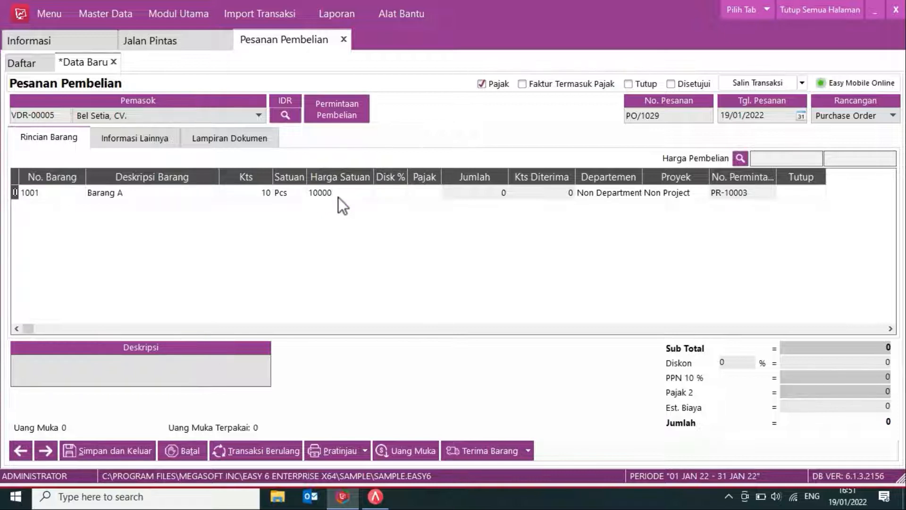
key(Return)
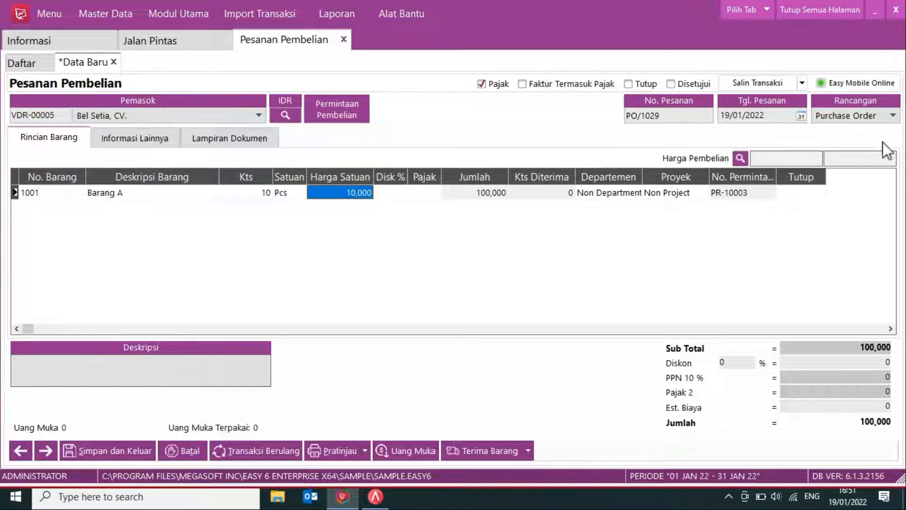
Review the order's additional information, including payment terms and shipping choices, and its document attachment slots without entering anything.
click(160, 140)
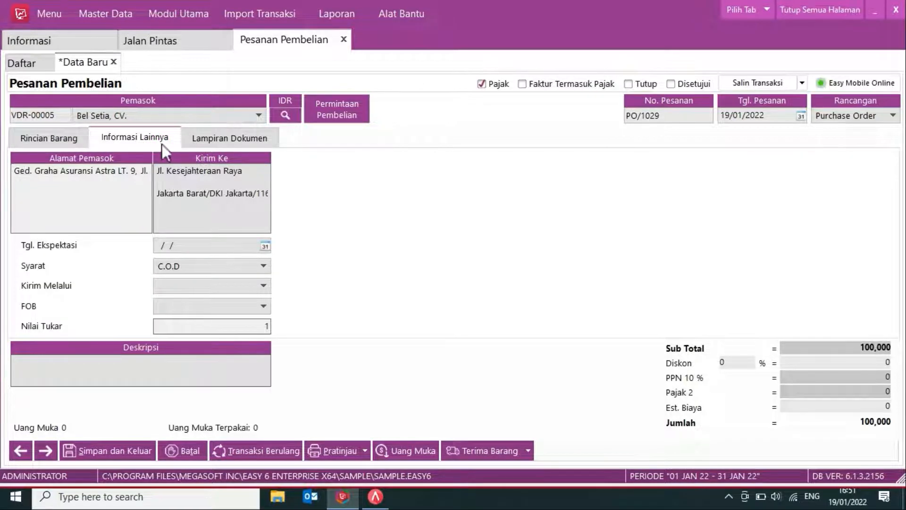
click(236, 264)
click(208, 278)
click(205, 285)
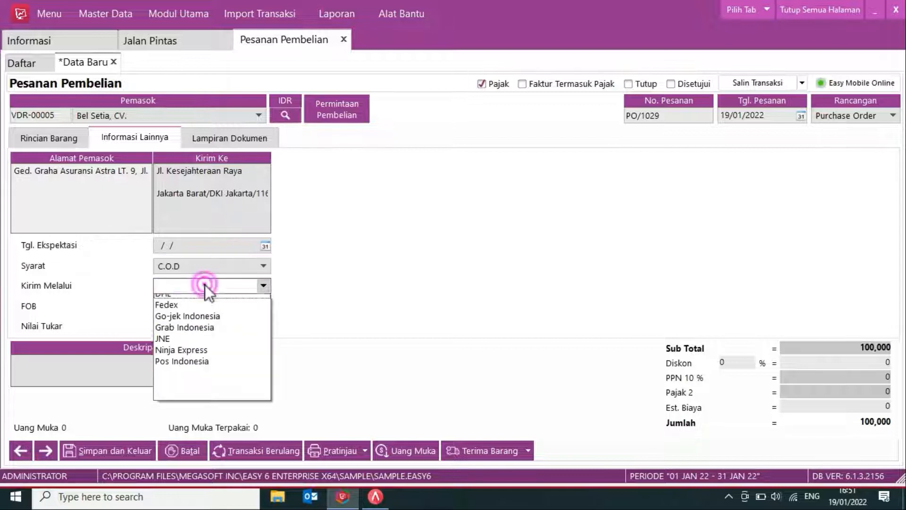
click(205, 285)
click(68, 141)
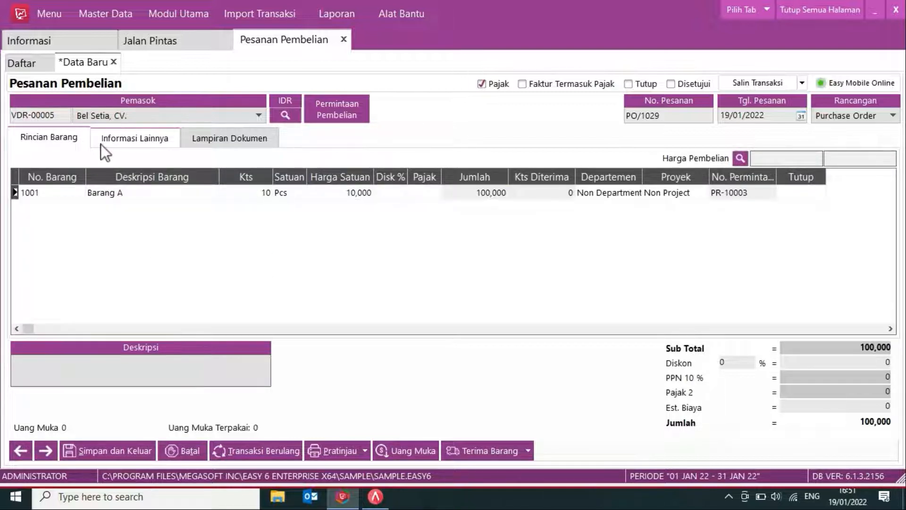
click(213, 142)
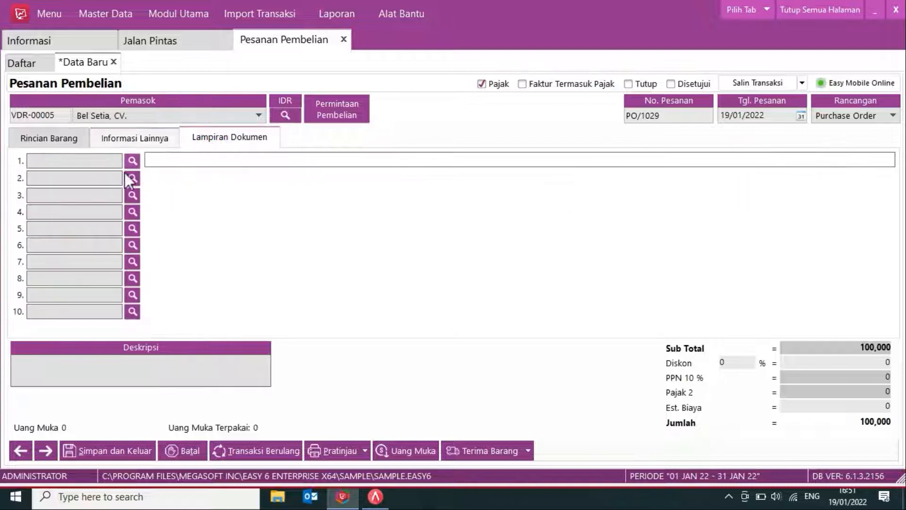
click(68, 141)
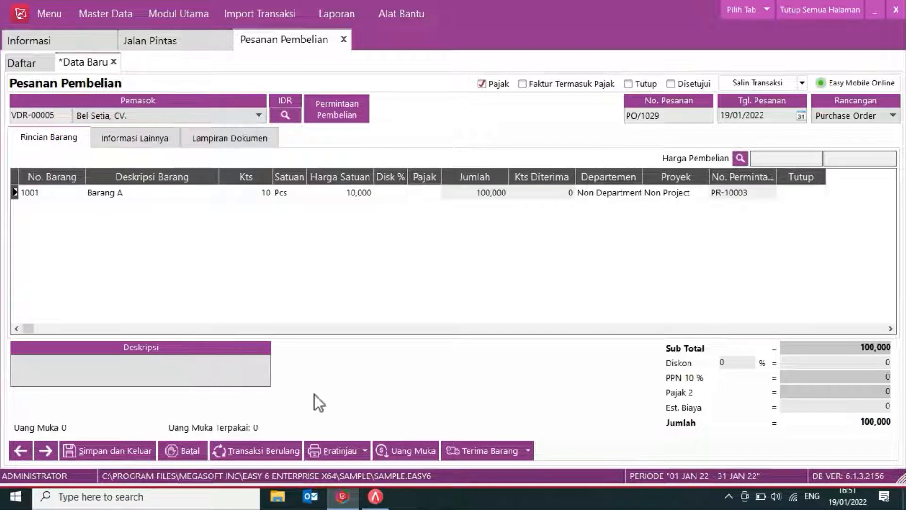
Preview the purchase order's printout, save and close the order, and return to the purchasing module shortcuts.
click(331, 454)
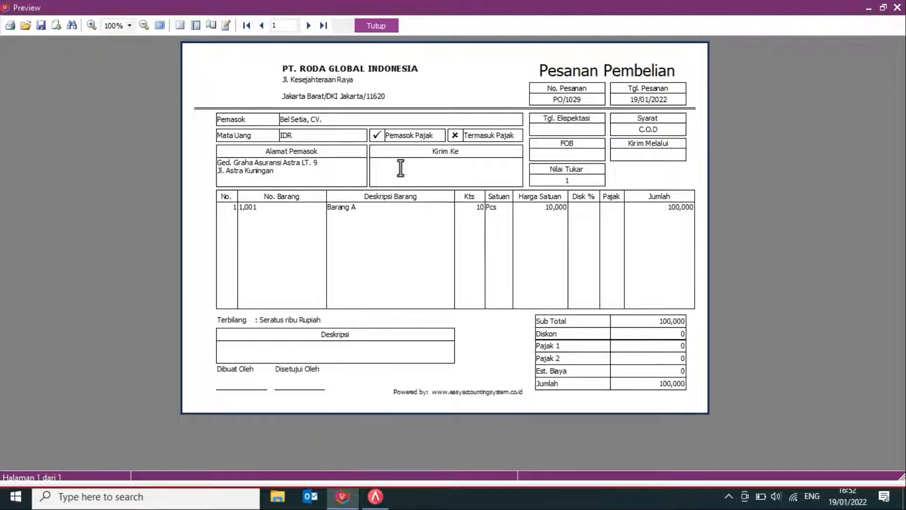
click(390, 26)
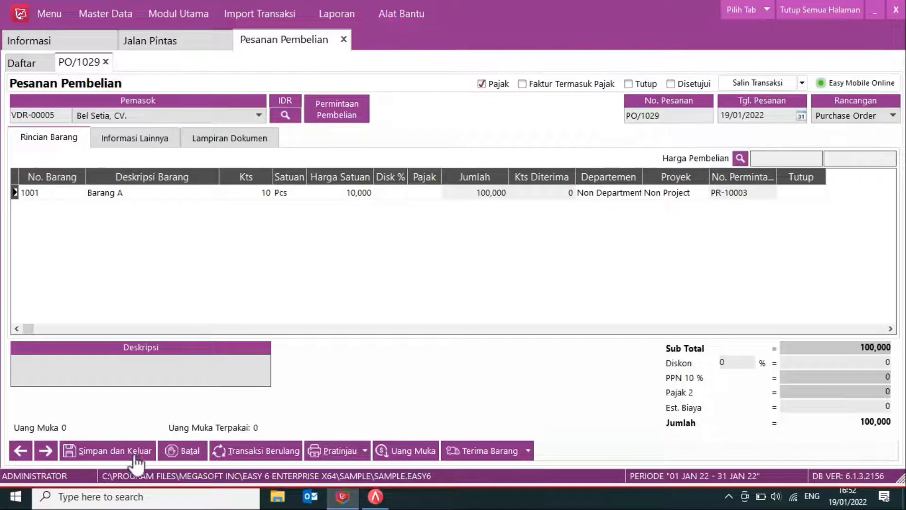
click(116, 454)
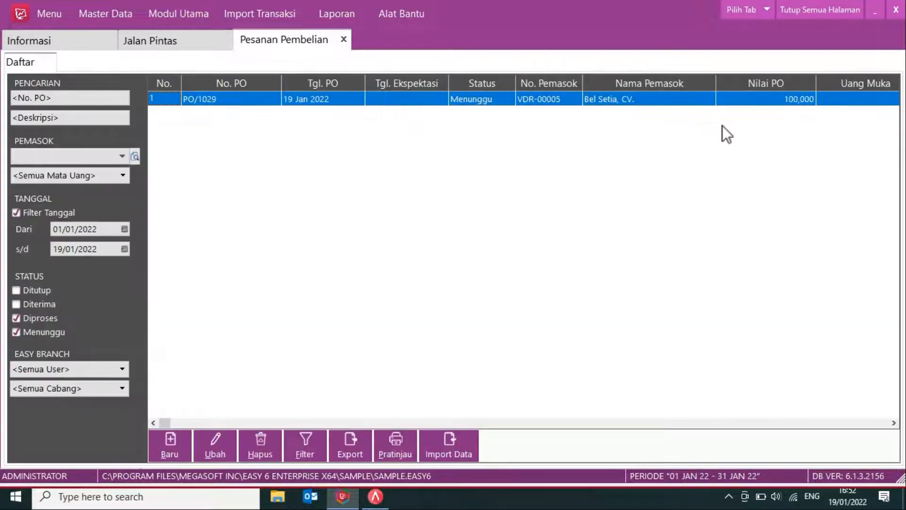
click(811, 11)
click(206, 49)
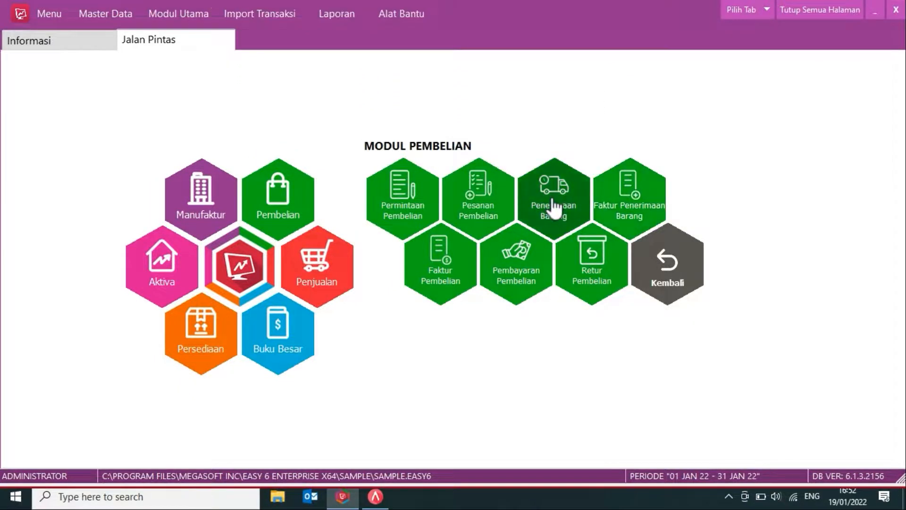
Start a new goods receipt from supplier Bel Setia, CV. with receipt number do855577.
click(556, 208)
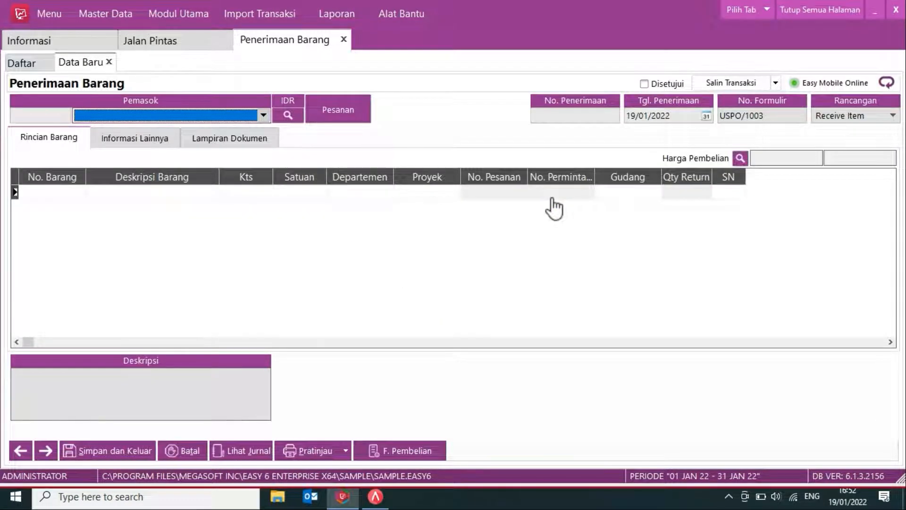
click(249, 116)
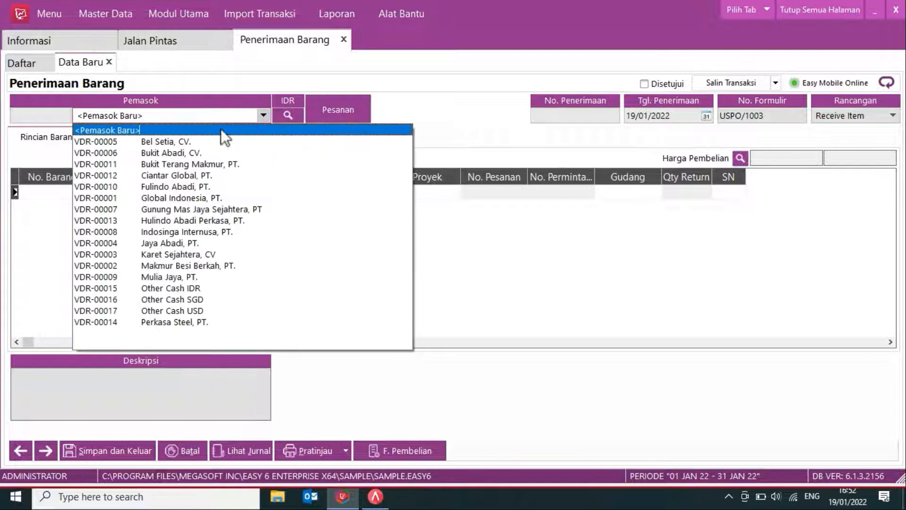
click(173, 140)
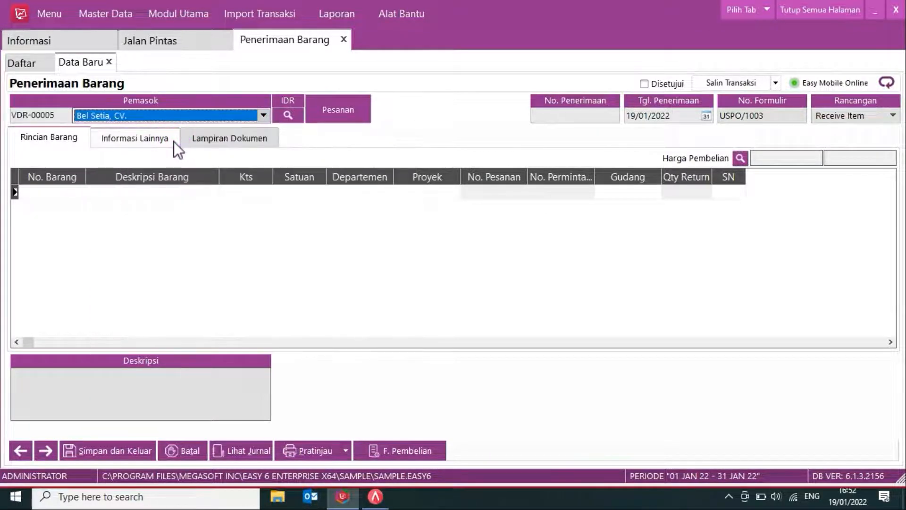
click(329, 119)
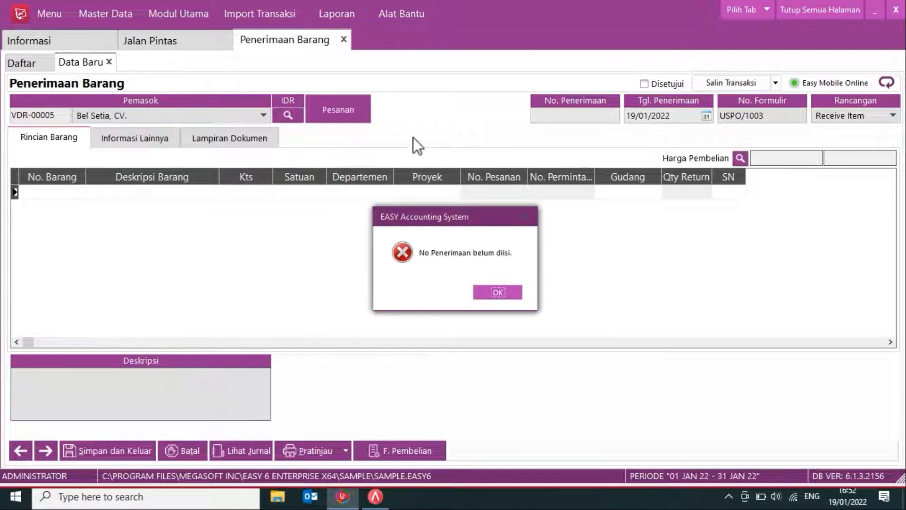
click(496, 293)
click(546, 118)
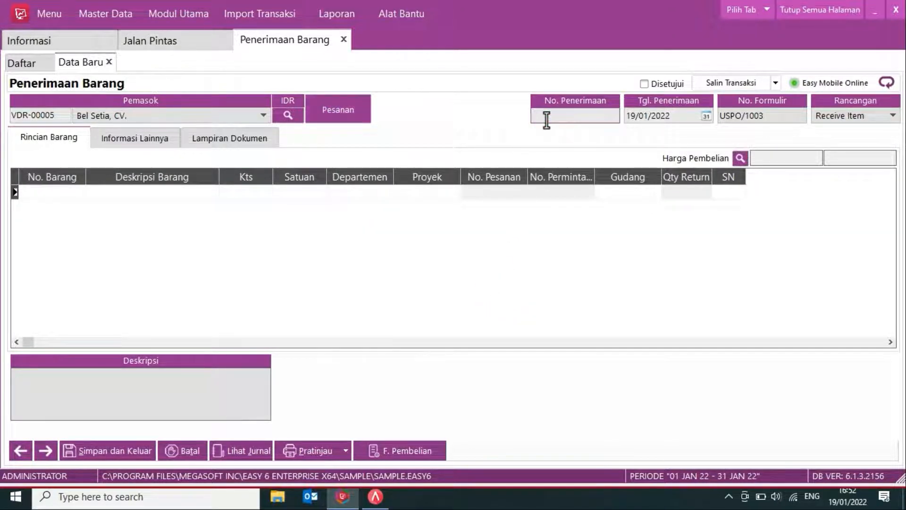
text(do855577)
Load the purchase order dated 19 Jan 2022 into the goods receipt and check the Barang A line's quantity.
click(336, 117)
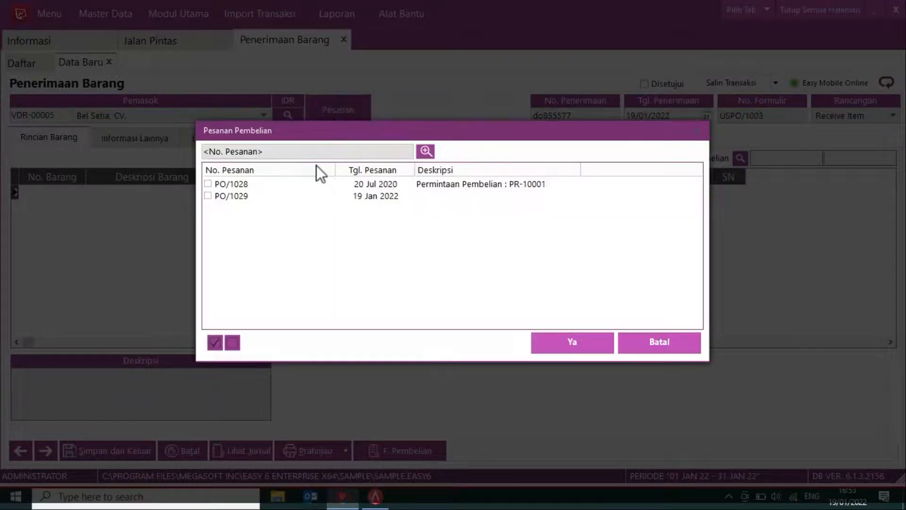
click(245, 188)
click(248, 198)
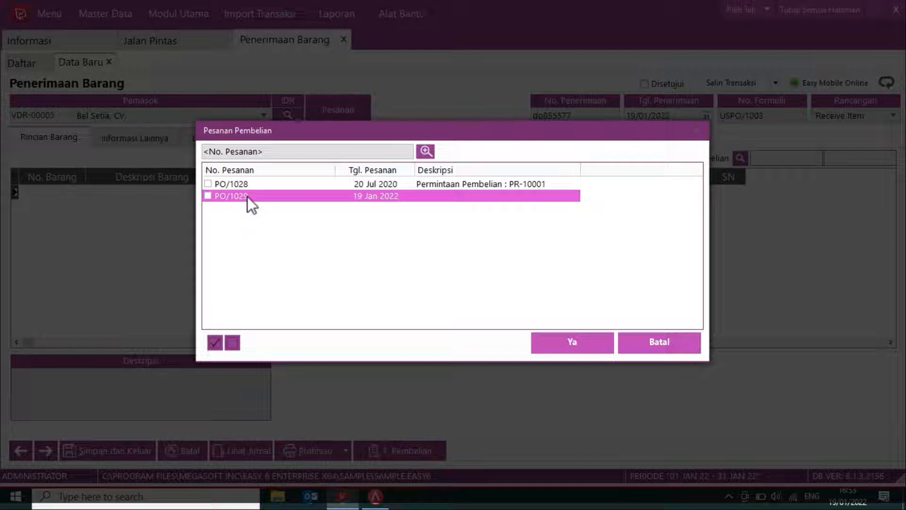
click(209, 196)
click(572, 350)
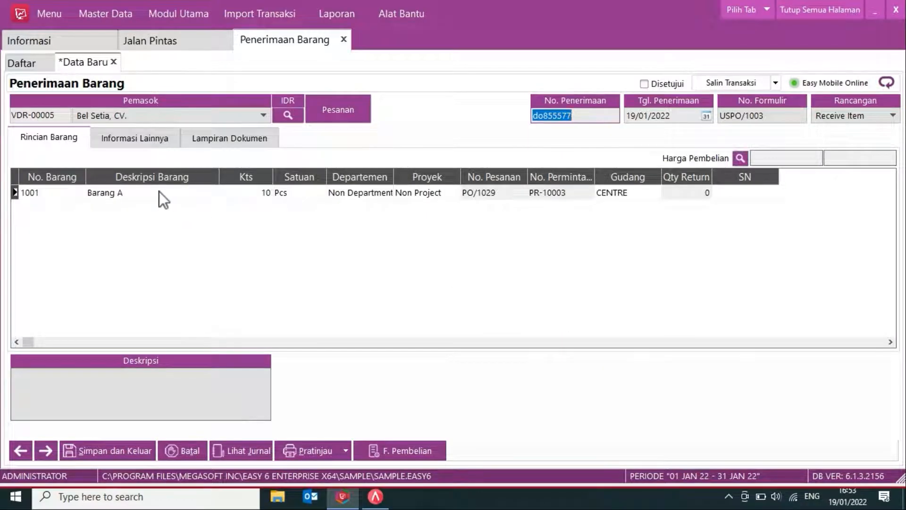
click(160, 191)
click(249, 193)
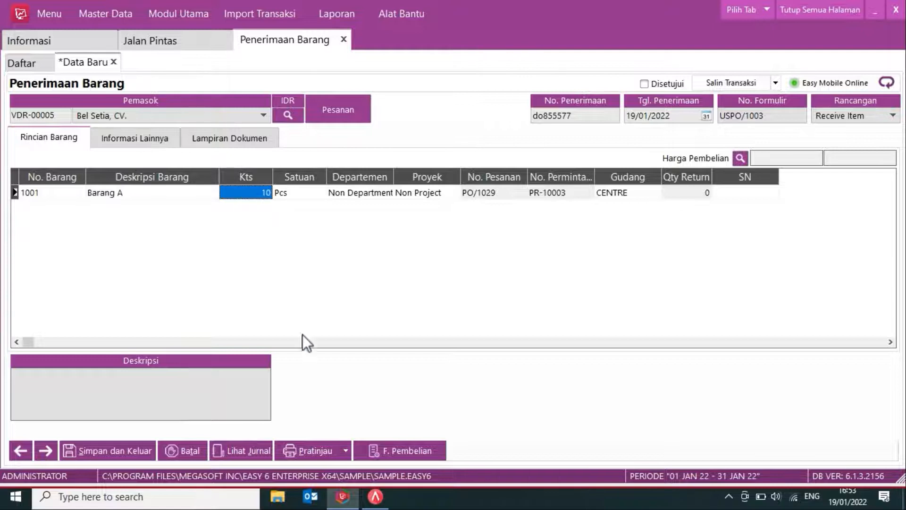
Preview the goods receipt's printout, save and close the receipt, and close the receipt list.
click(315, 450)
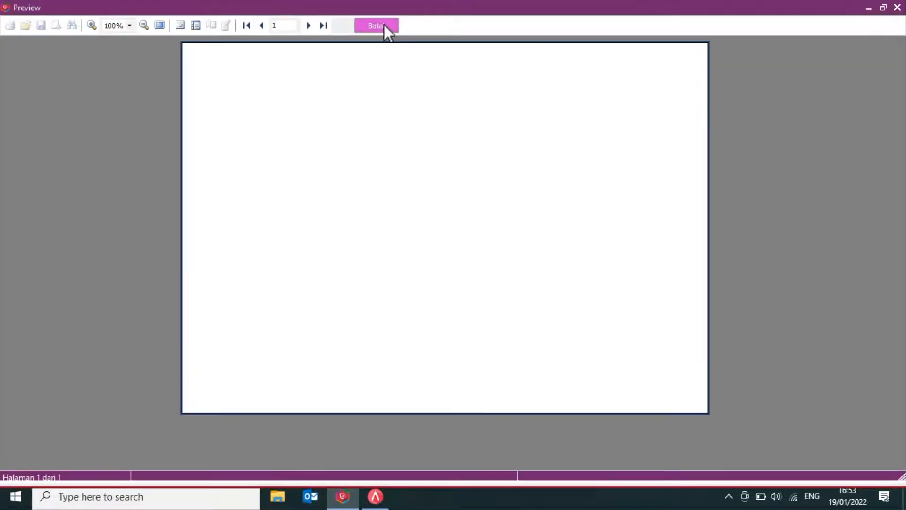
click(384, 25)
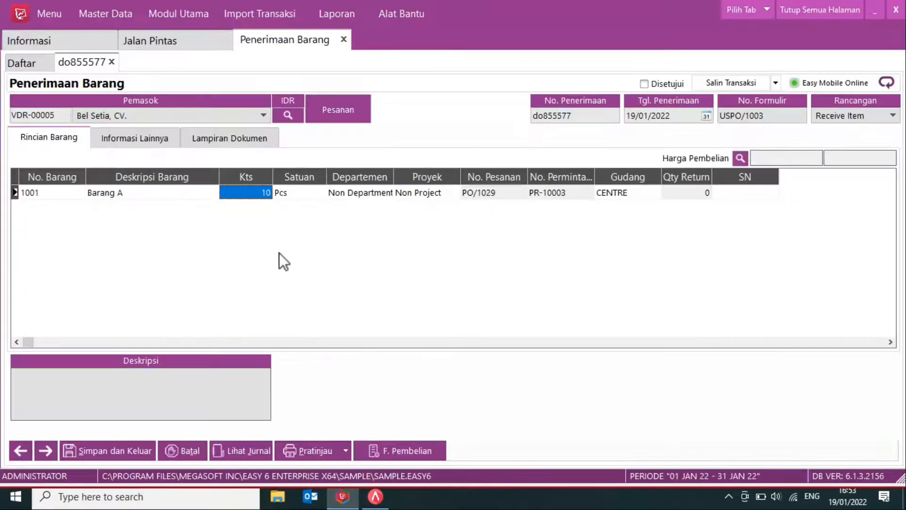
click(118, 453)
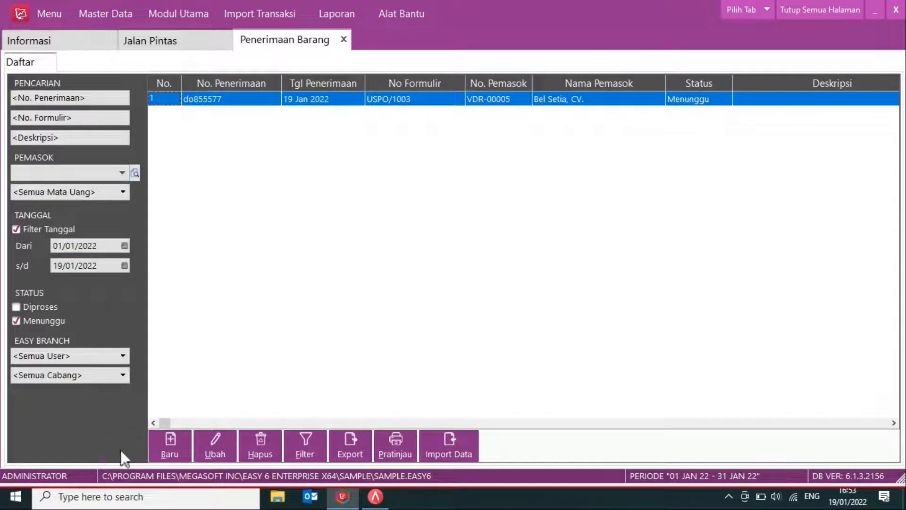
click(794, 16)
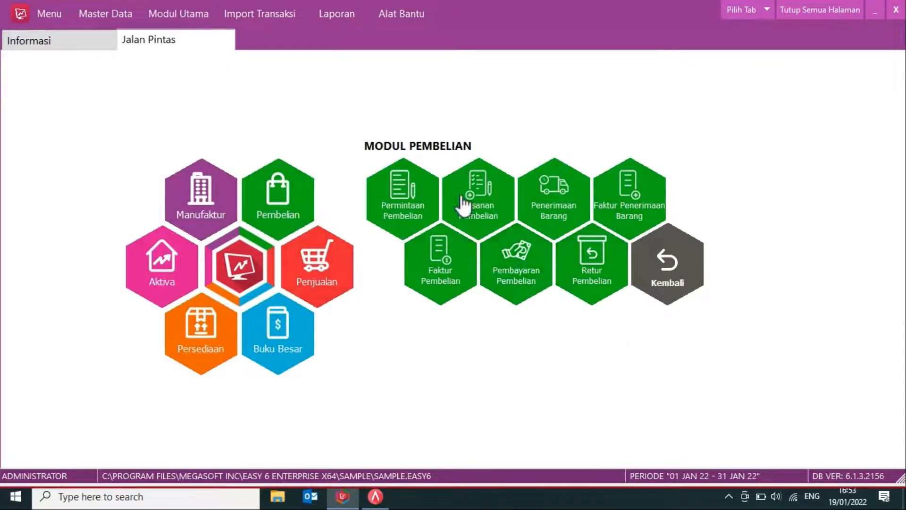
Open the inventory history of item 1001, Barang A, from the item list and examine the incoming goods receipt entry.
click(202, 17)
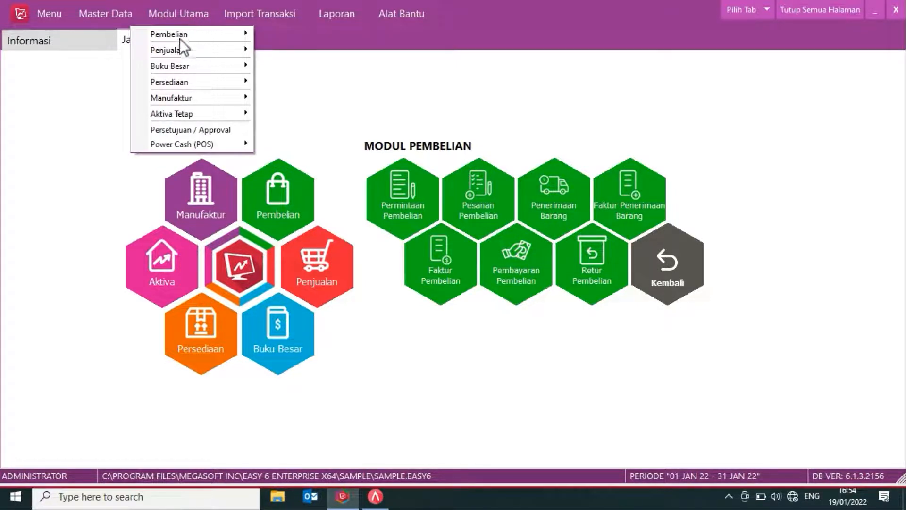
mouse_move(176, 81)
click(272, 81)
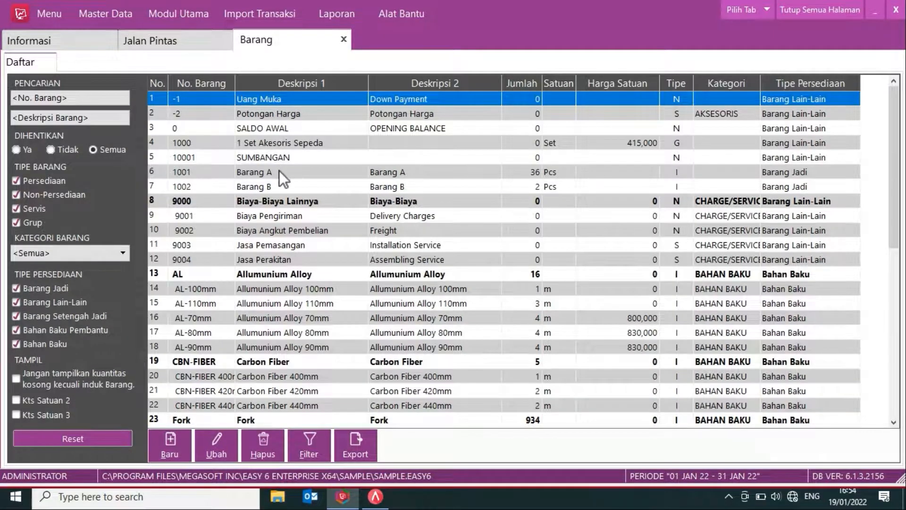
click(279, 172)
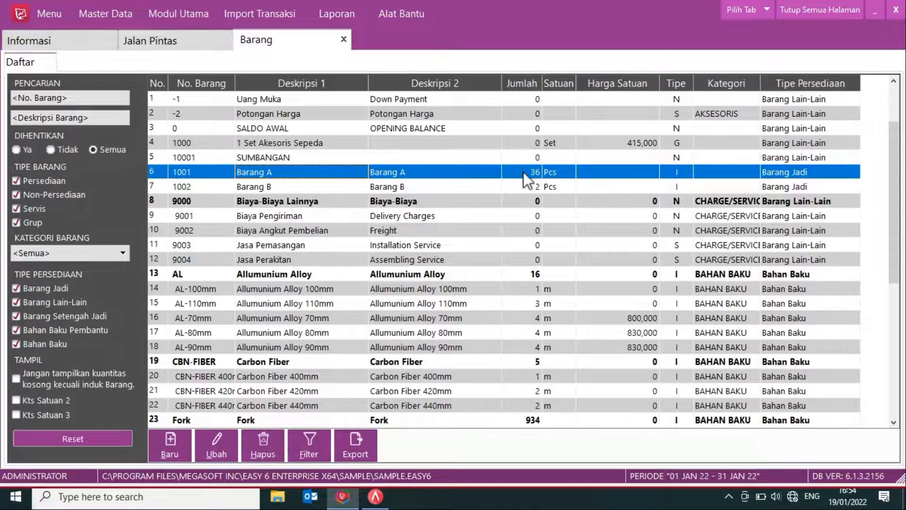
right_click(508, 175)
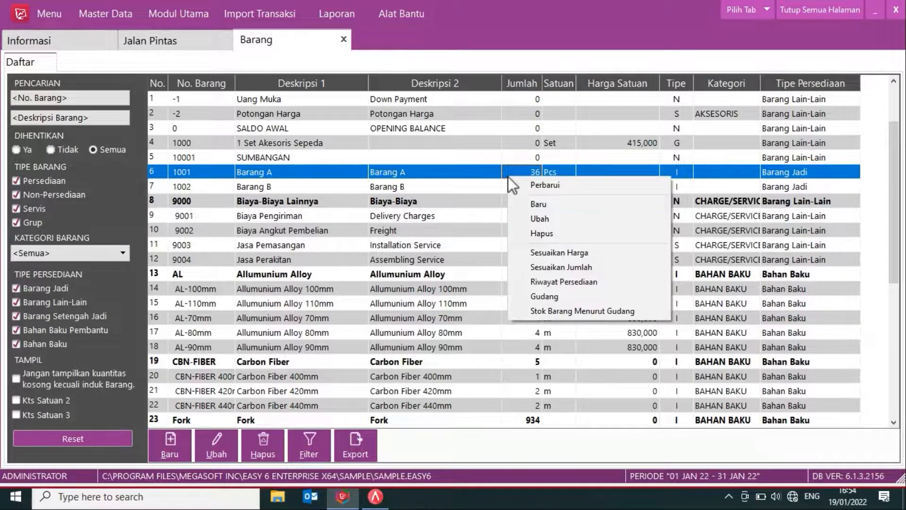
click(545, 282)
drag(356, 142, 368, 141)
click(412, 156)
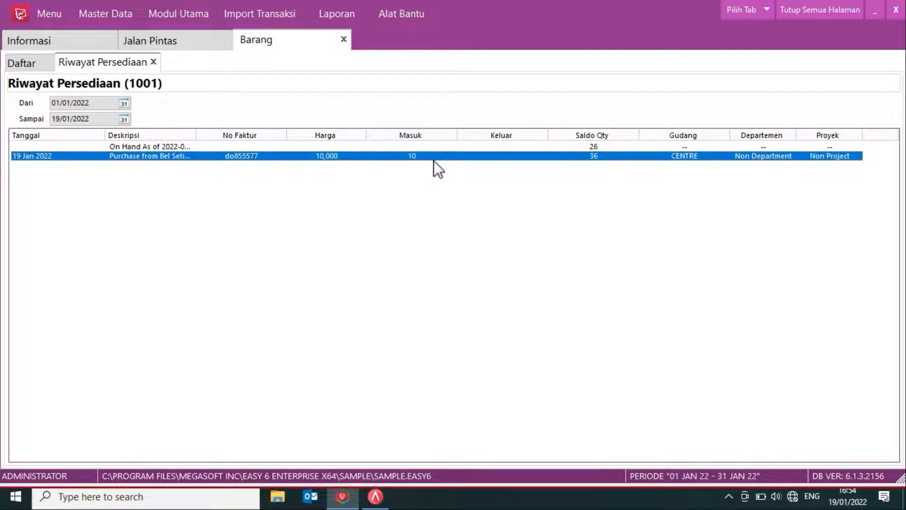
Close the item page and minimise both Easy Accounting 6 and ACCURATE 5 to the desktop.
click(343, 42)
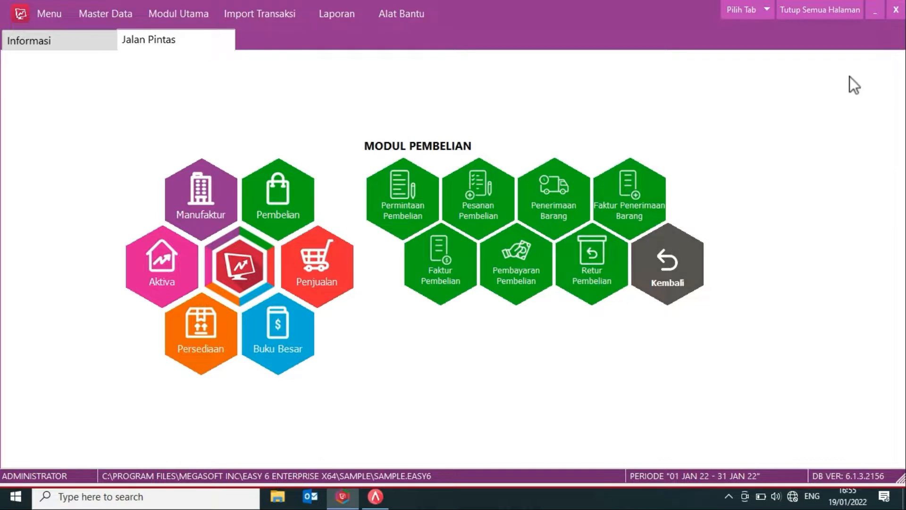
click(874, 10)
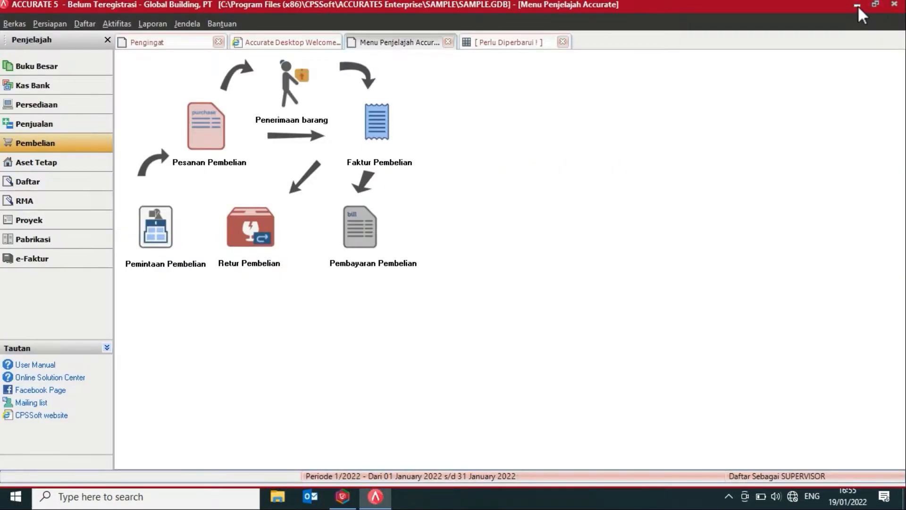
click(857, 6)
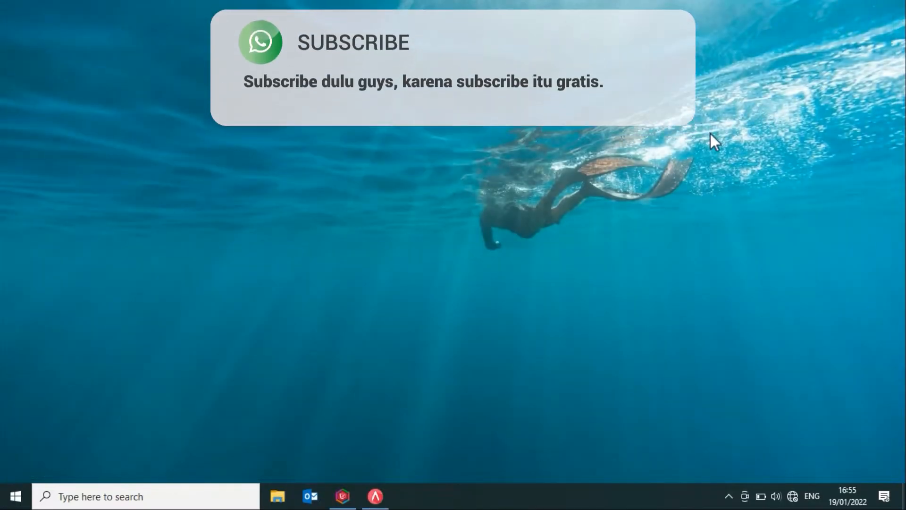